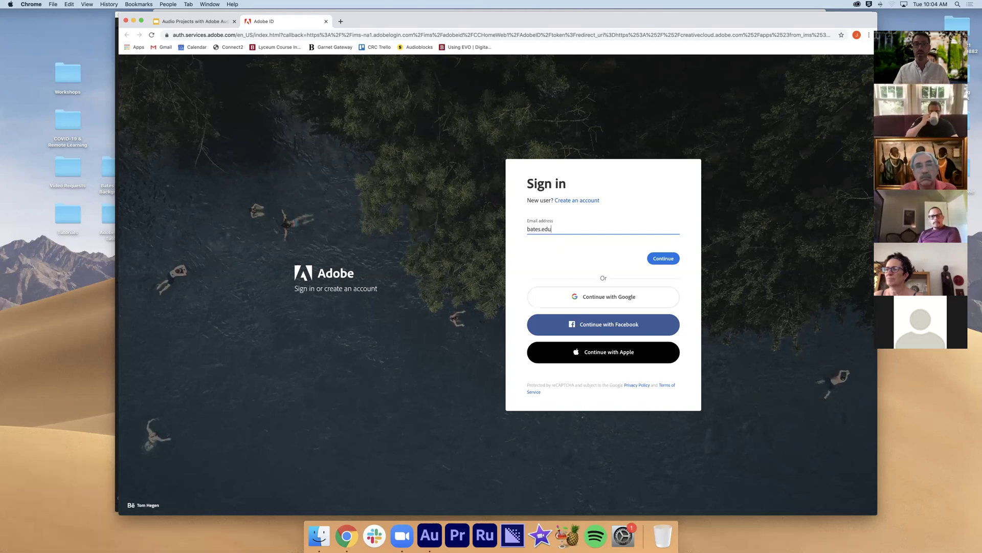
Step: Close the Adobe sign-in page, leave the slide presentation and put the browser windows away to switch to Adobe Audition
{"action": "left_click", "coordinate": [326, 21]}
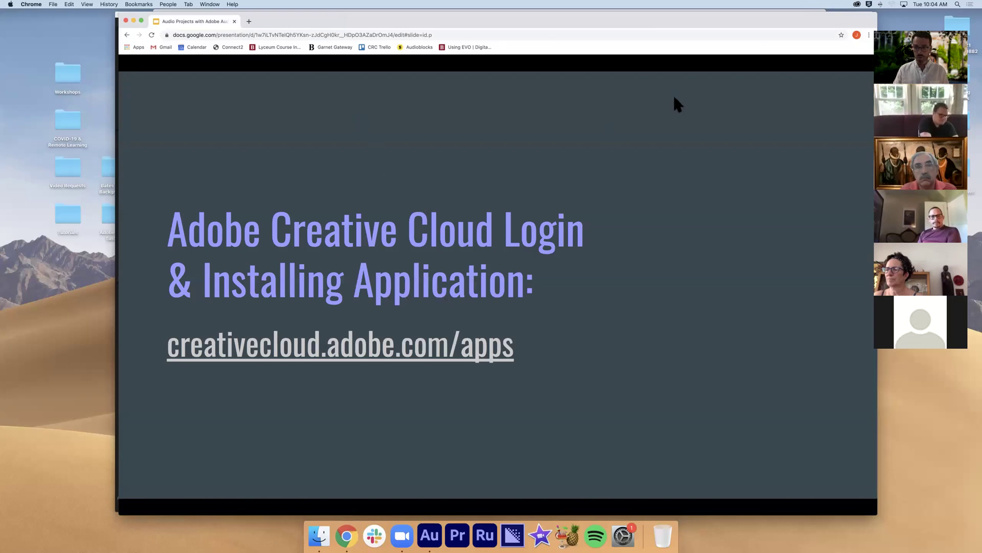
{"action": "left_click", "coordinate": [663, 106]}
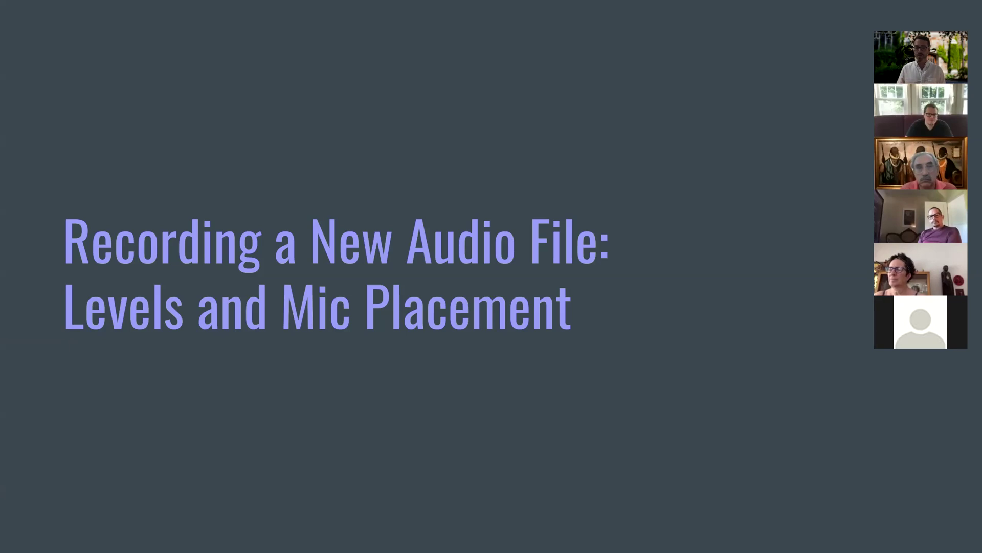
{"action": "key", "text": "Escape"}
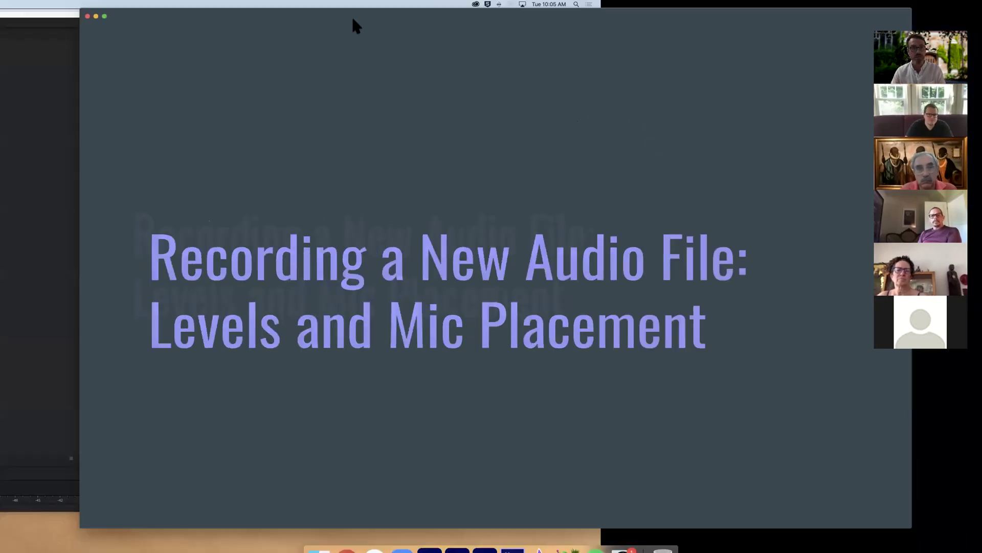
{"action": "left_click", "coordinate": [133, 21]}
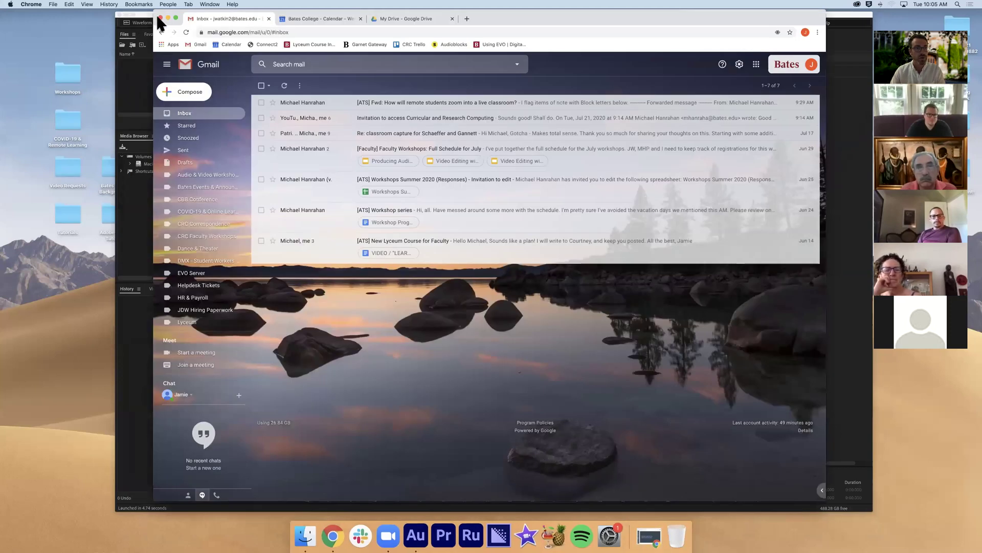
{"action": "left_click", "coordinate": [160, 17]}
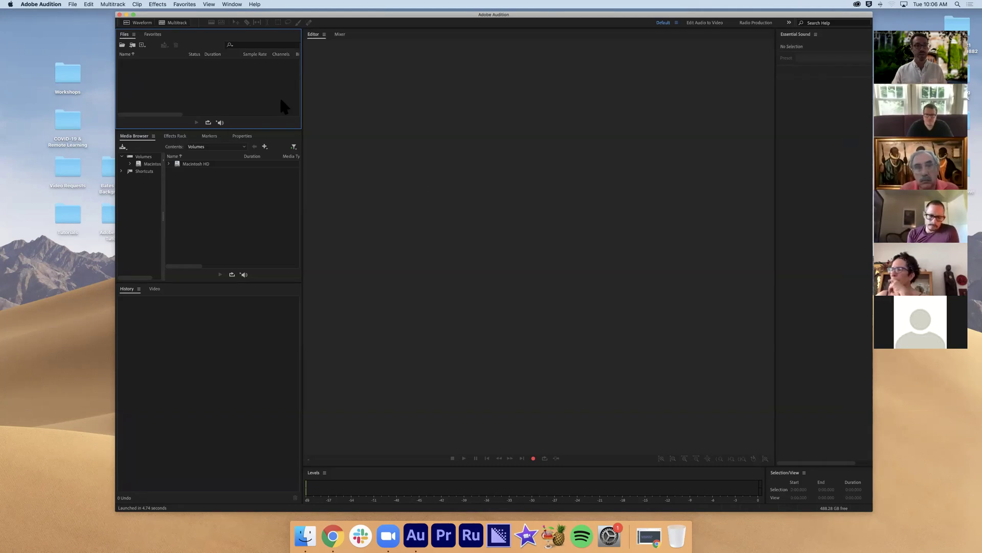
Step: Create a new audio file named "Example Audio Lecture" with a sample rate of 44100 Hz and Mono channels
{"action": "left_click", "coordinate": [73, 5]}
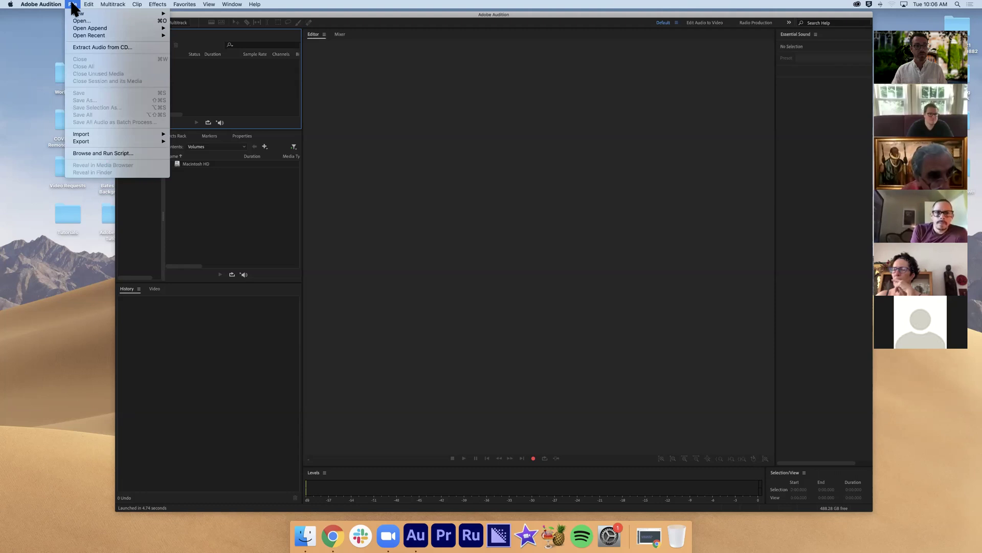
{"action": "mouse_move", "coordinate": [162, 14]}
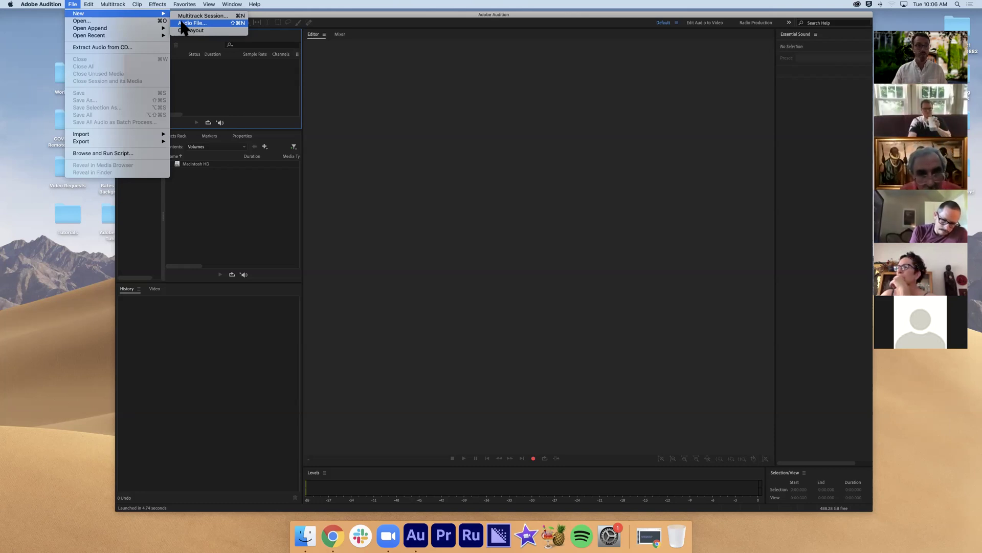
{"action": "left_click", "coordinate": [183, 23]}
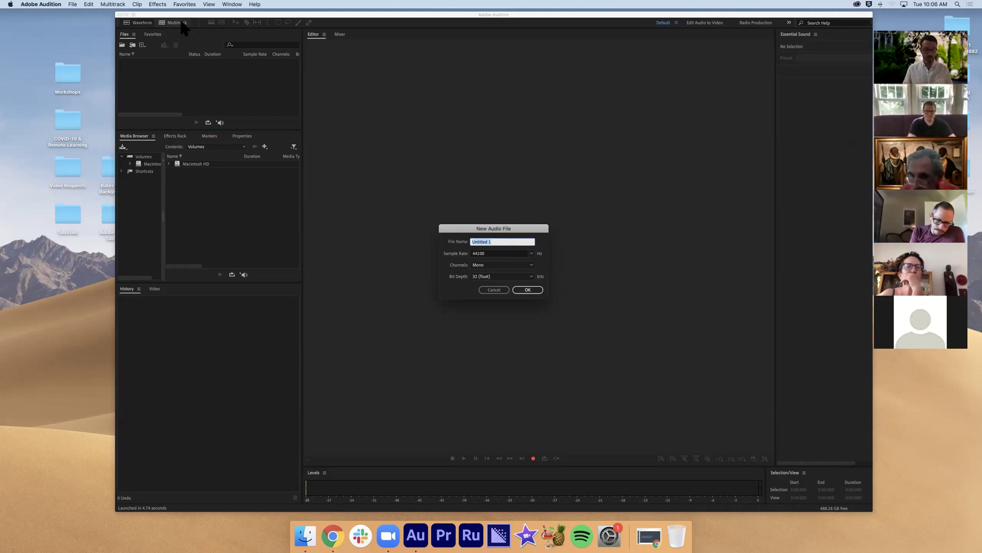
{"action": "type", "text": "Example"}
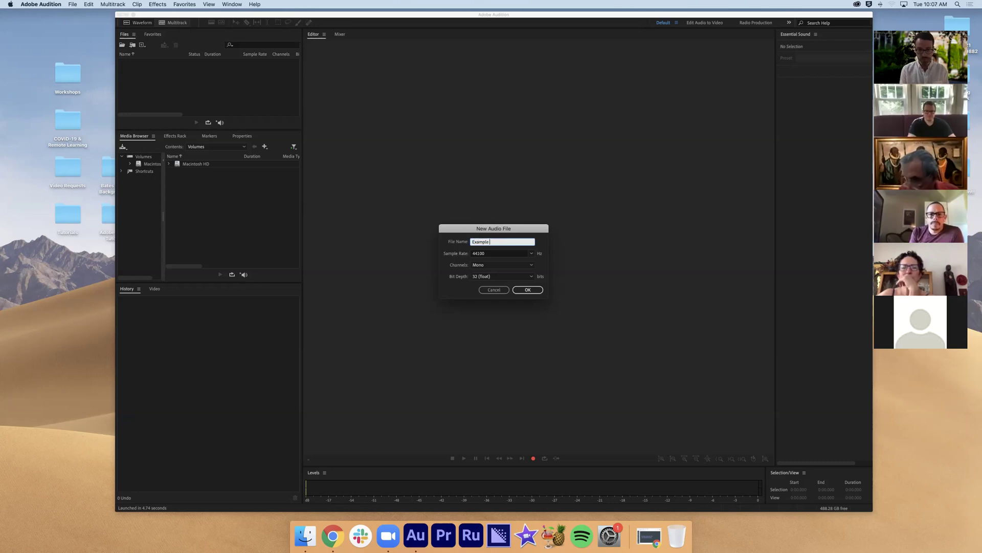
{"action": "type", "text": " Audio Lecture"}
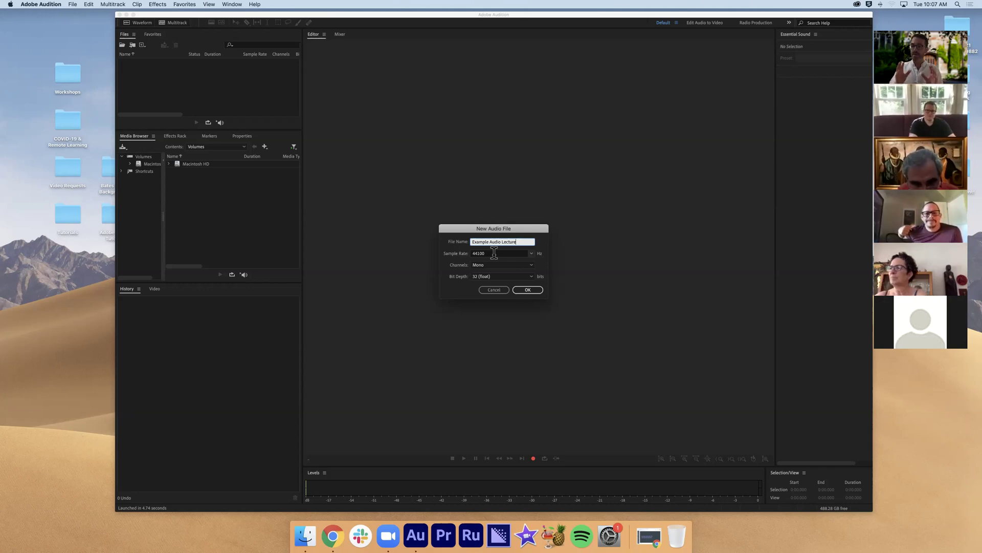
{"action": "left_click", "coordinate": [532, 254]}
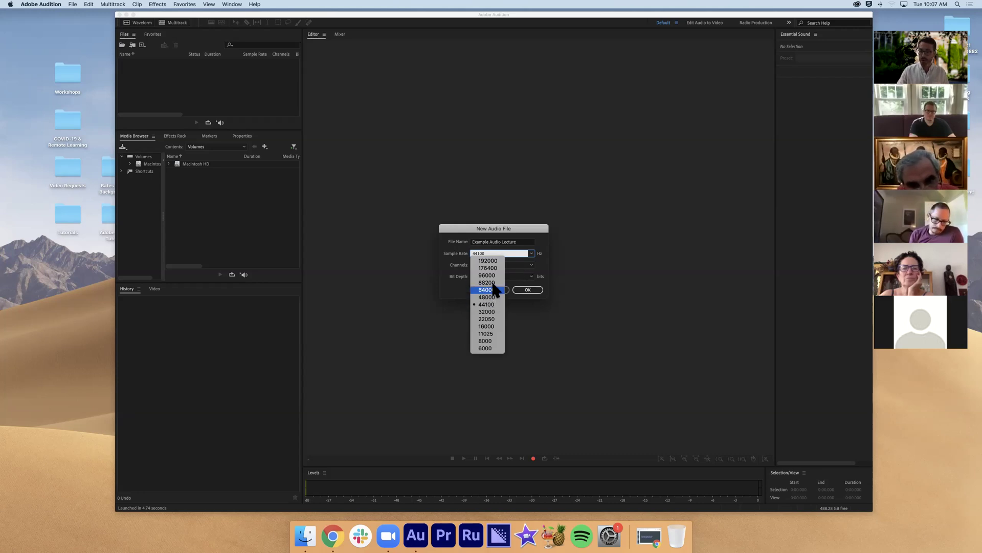
{"action": "left_click", "coordinate": [532, 255]}
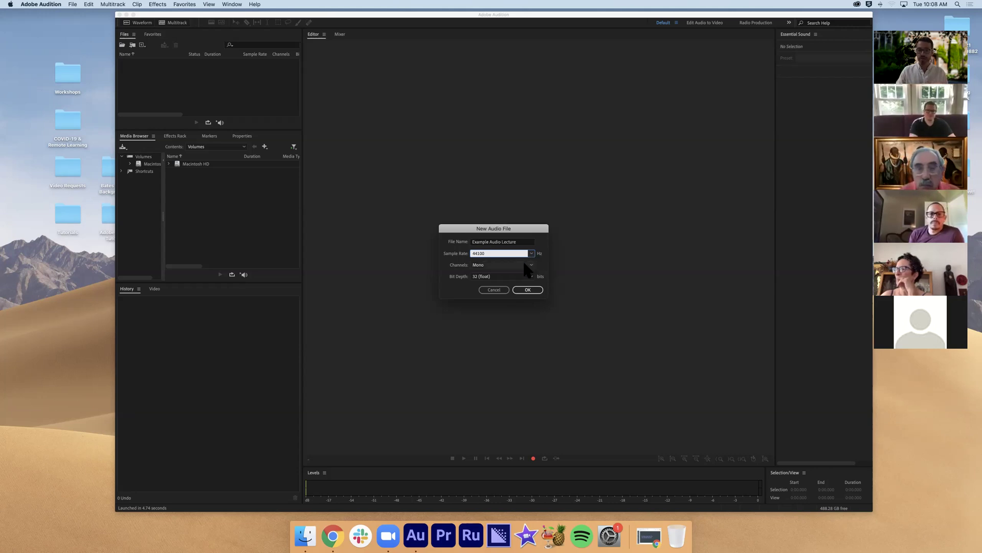
{"action": "left_click", "coordinate": [522, 265]}
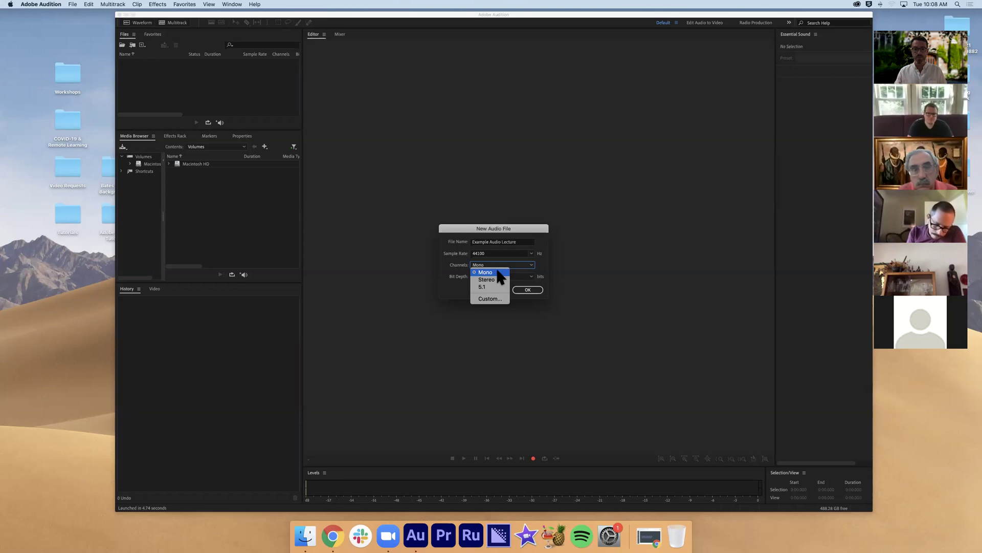
{"action": "left_click", "coordinate": [498, 271]}
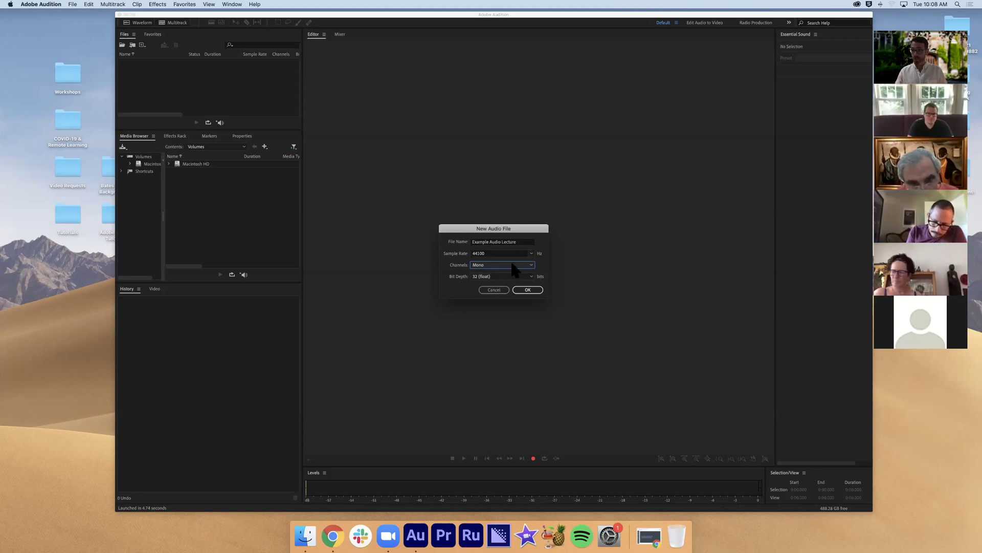
{"action": "left_click", "coordinate": [528, 290]}
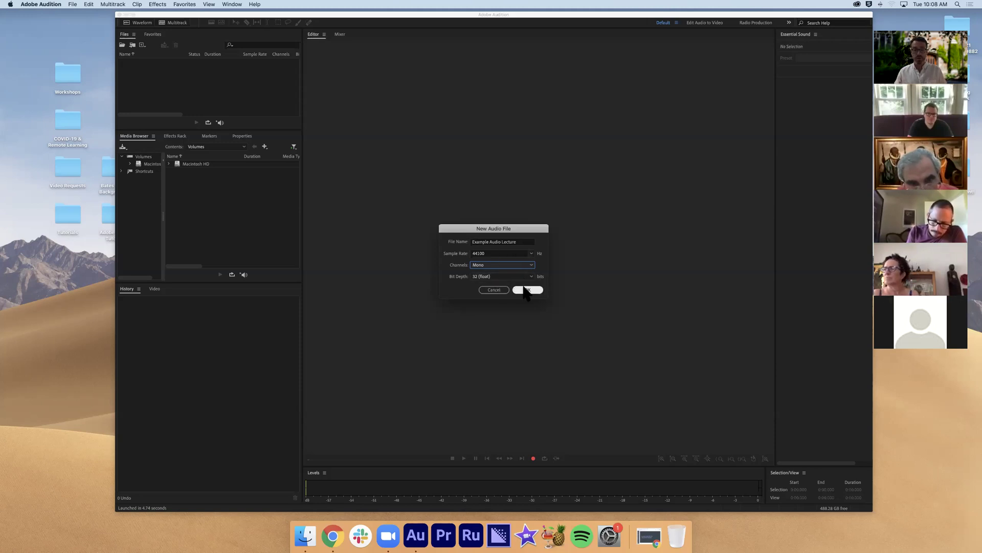
{"action": "left_click", "coordinate": [527, 290]}
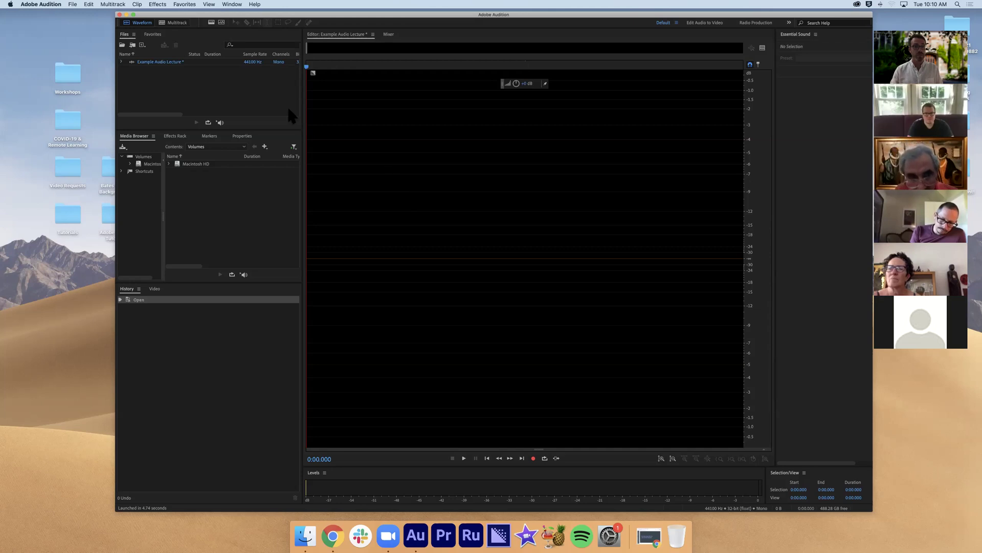
Step: Review the available default input and output devices in the Audio Hardware preferences, keeping iMac Pro Microphone and iMac Pro Speakers
{"action": "left_click", "coordinate": [54, 6]}
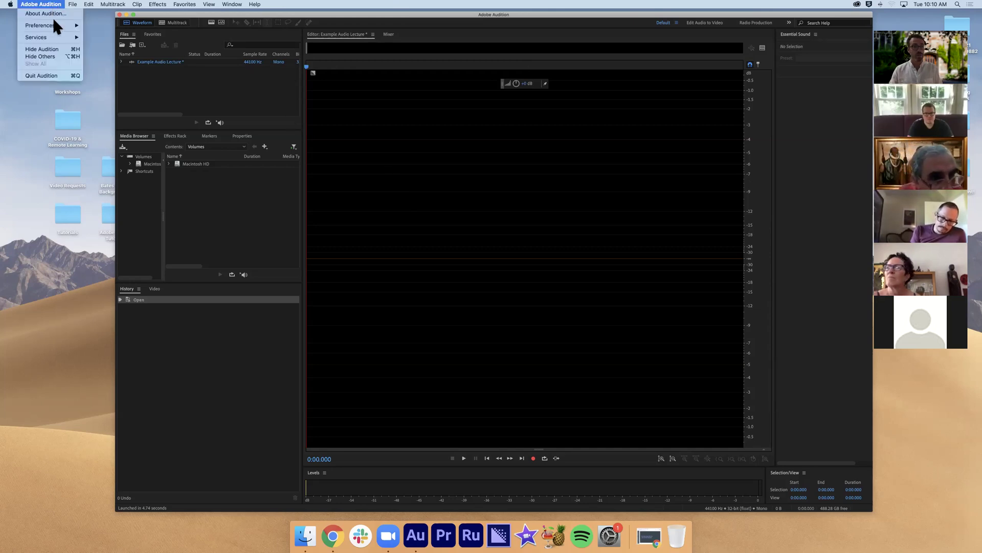
{"action": "mouse_move", "coordinate": [56, 29]}
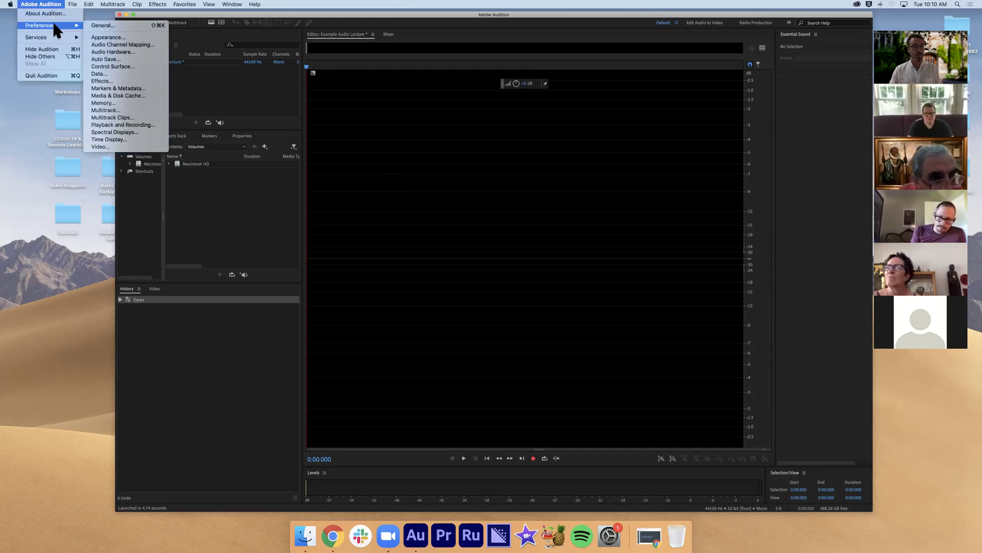
{"action": "left_click", "coordinate": [106, 52]}
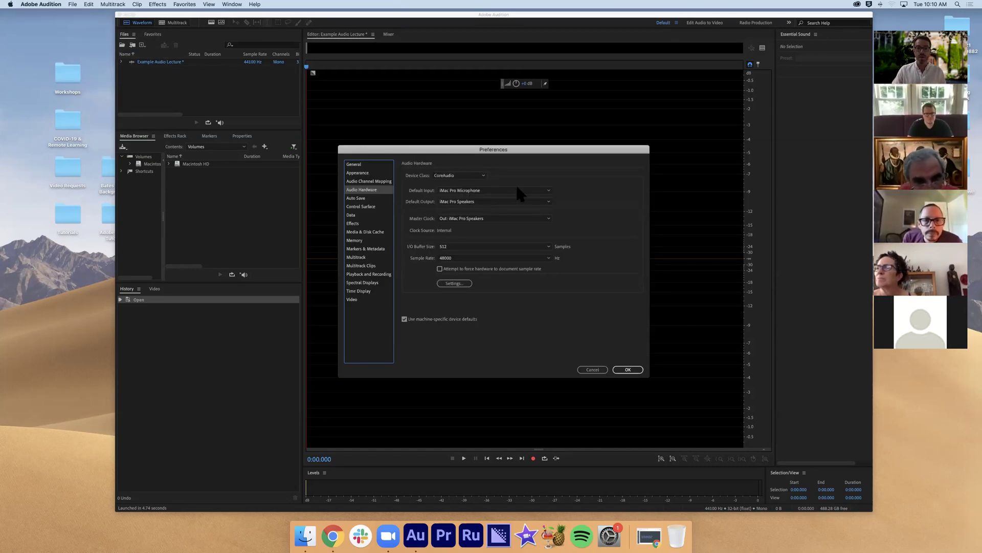
{"action": "left_click_drag", "start_coordinate": [538, 153], "coordinate": [545, 145]}
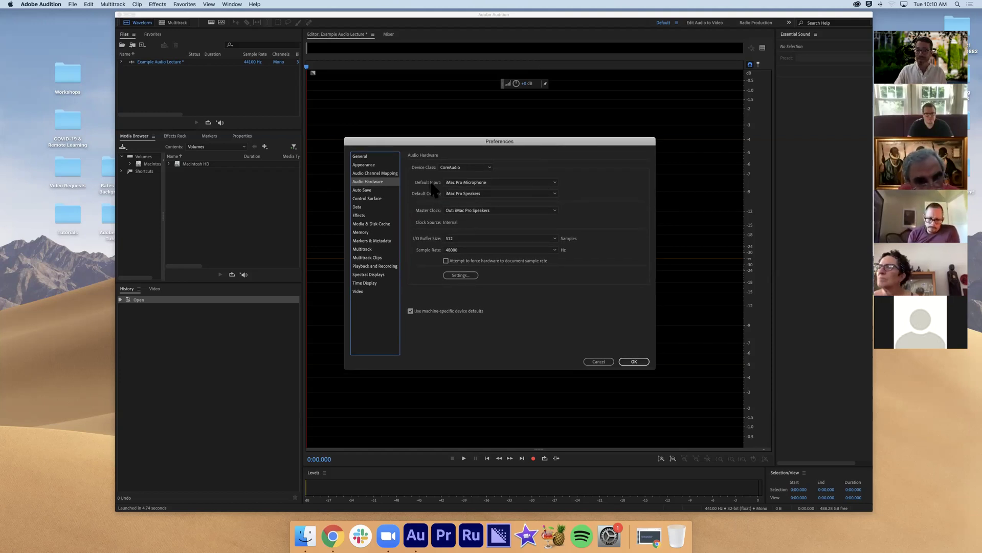
{"action": "left_click", "coordinate": [487, 183]}
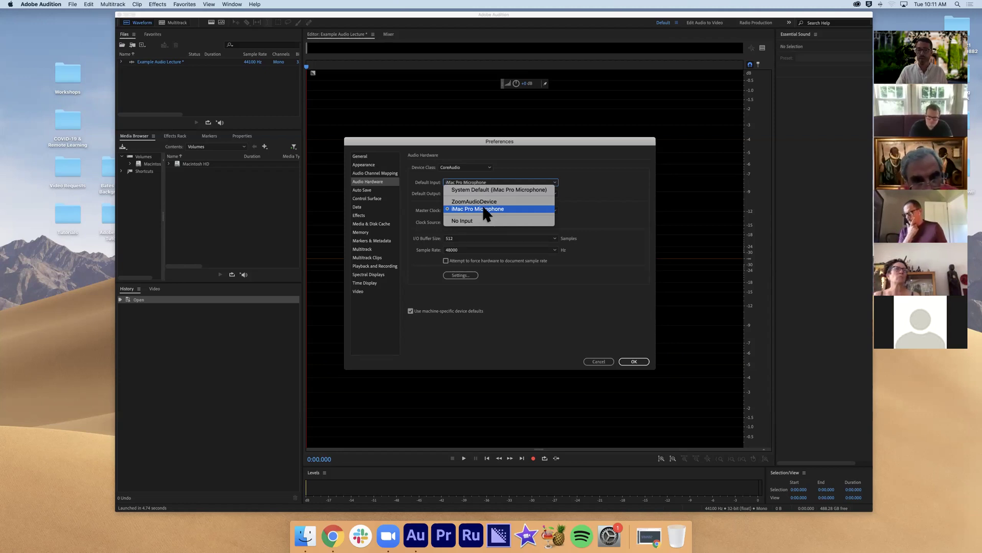
{"action": "left_click", "coordinate": [602, 204]}
{"action": "left_click", "coordinate": [546, 194]}
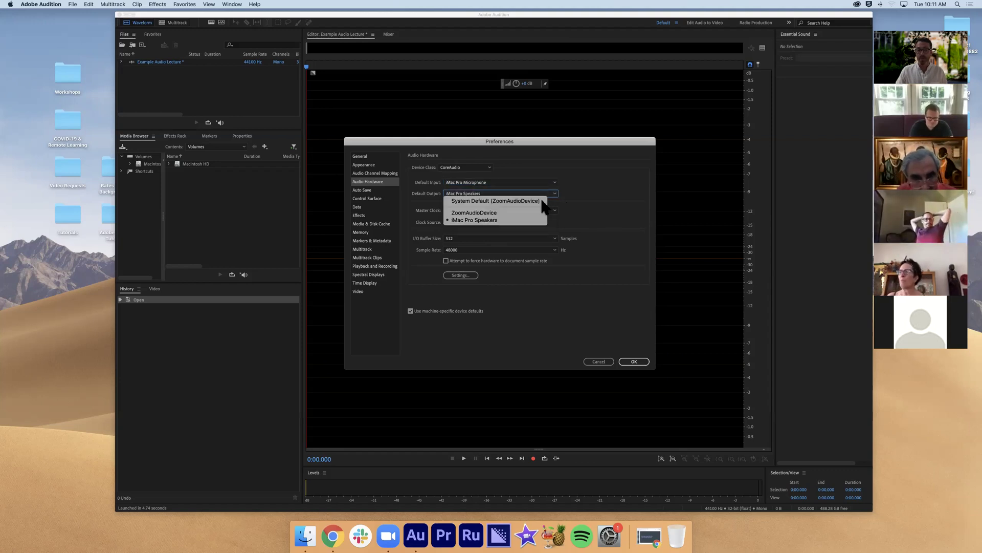
{"action": "left_click", "coordinate": [605, 210]}
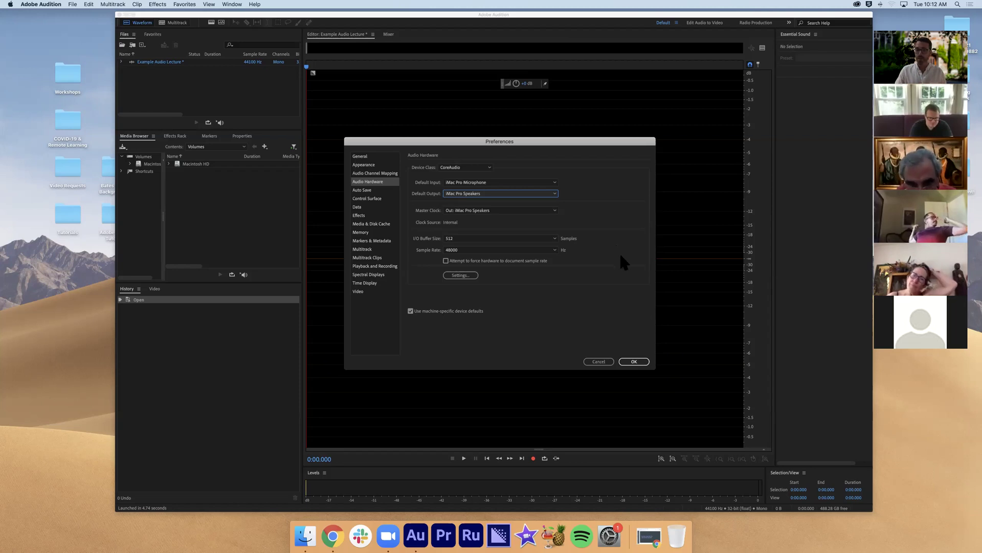
{"action": "left_click", "coordinate": [634, 361]}
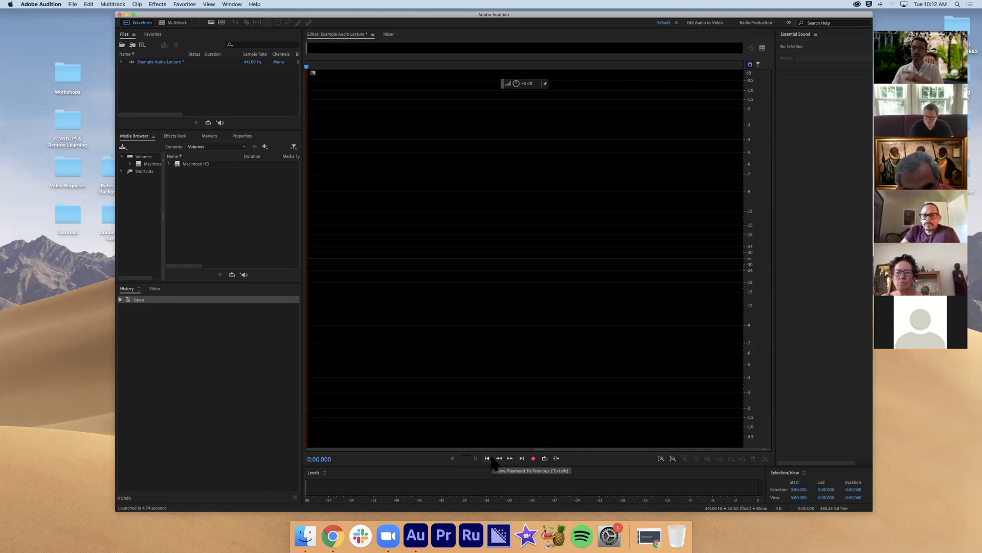
Step: Record a voice sample of about 9 seconds into the empty audio file and clear the waveform selection
{"action": "left_click", "coordinate": [533, 458]}
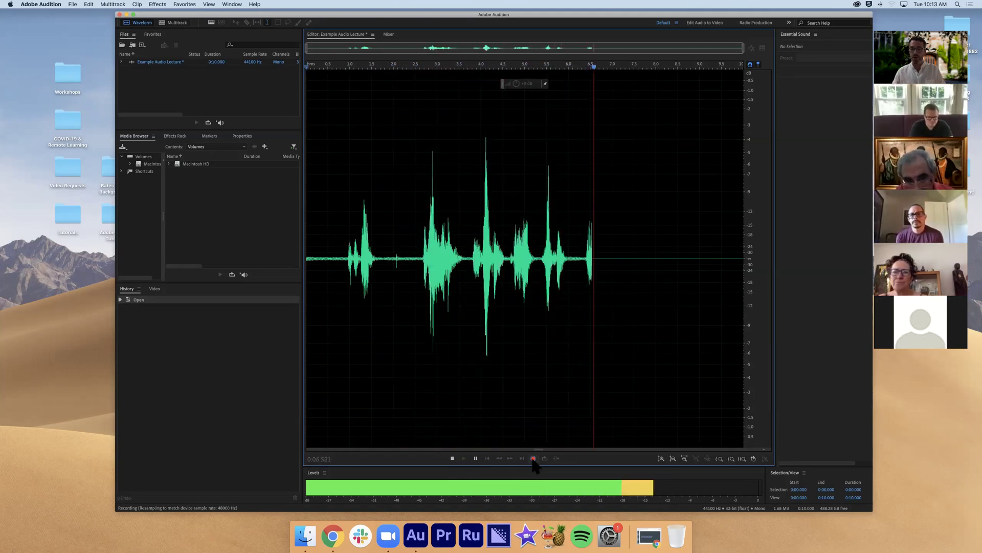
{"action": "left_click", "coordinate": [534, 459]}
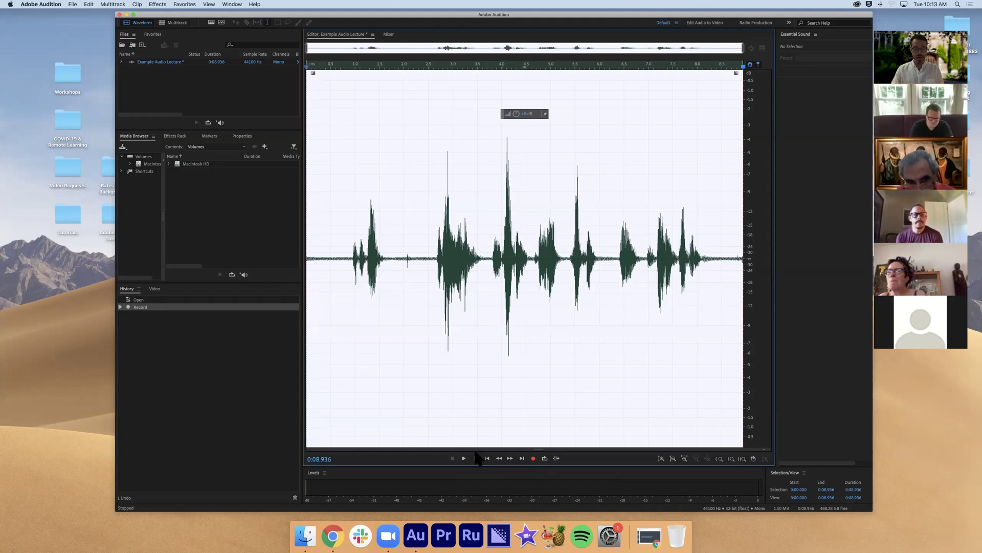
{"action": "left_click", "coordinate": [320, 386]}
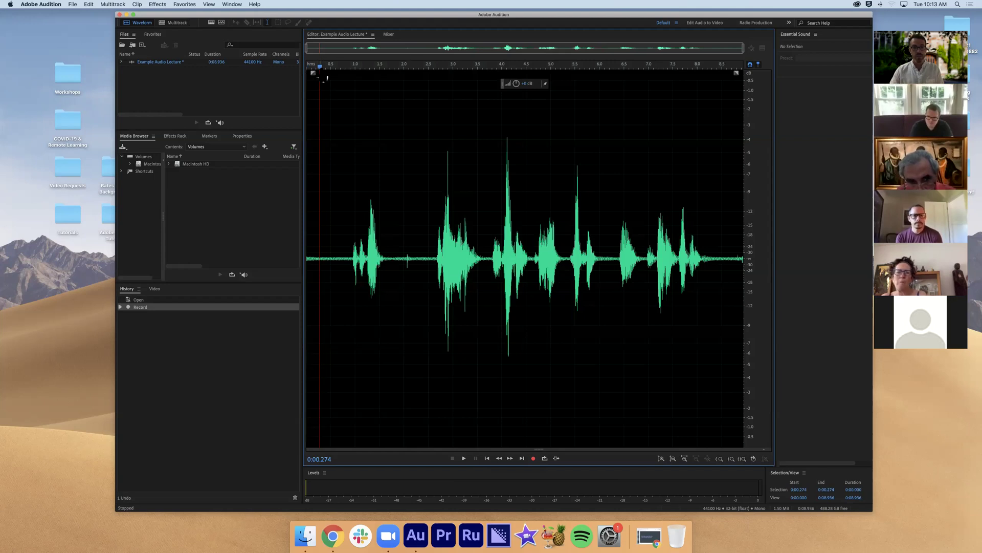
Step: Play the recorded voice sample from its beginning to check the levels, and return the playhead to 0:00.000
{"action": "left_click_drag", "start_coordinate": [329, 78], "coordinate": [301, 76]}
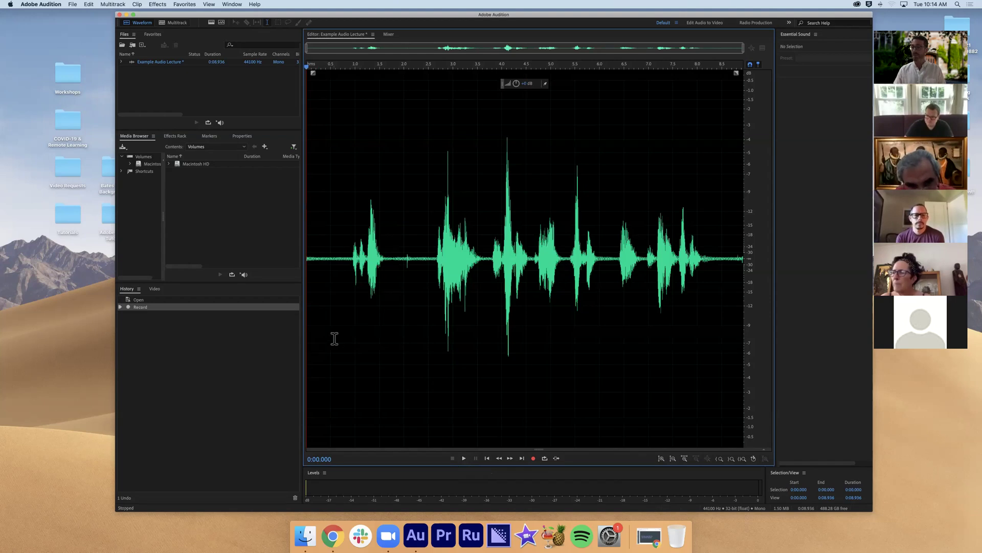
{"action": "key", "text": "space"}
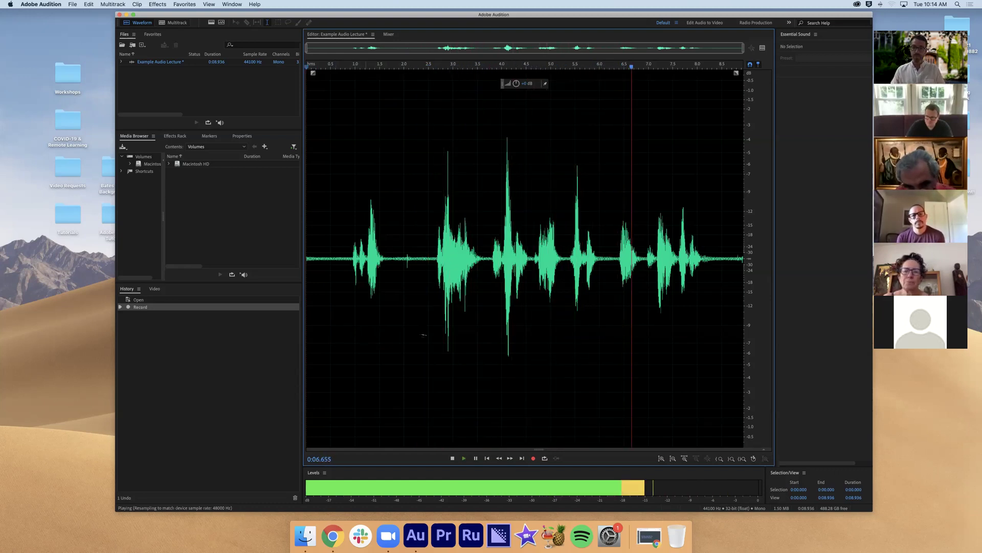
{"action": "key", "text": "space"}
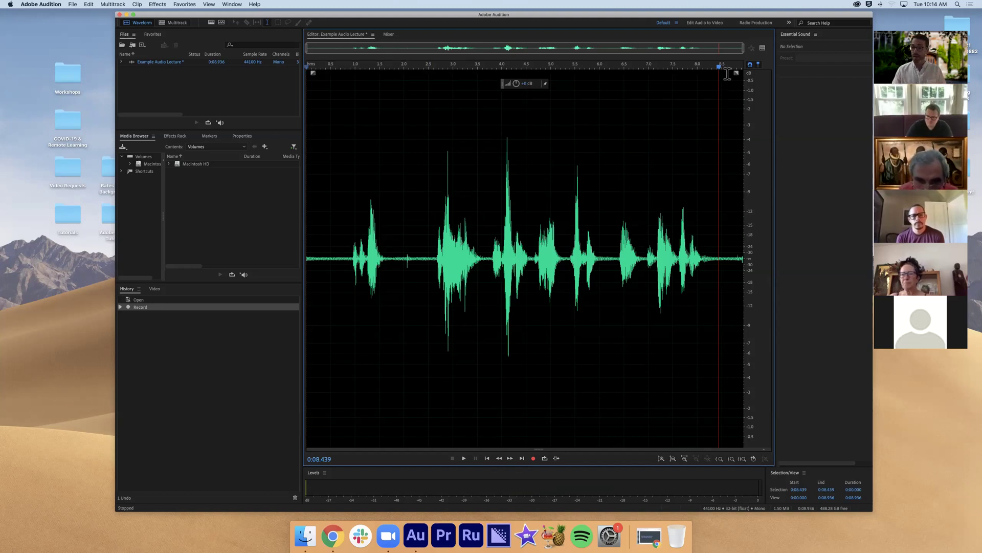
{"action": "key", "text": "space"}
{"action": "key", "text": "Home"}
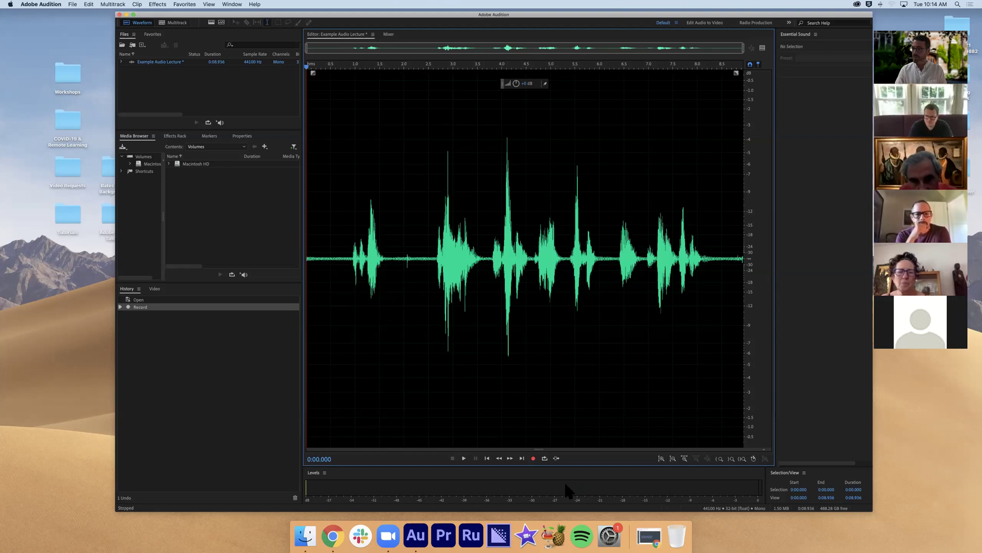
{"action": "key", "text": "space"}
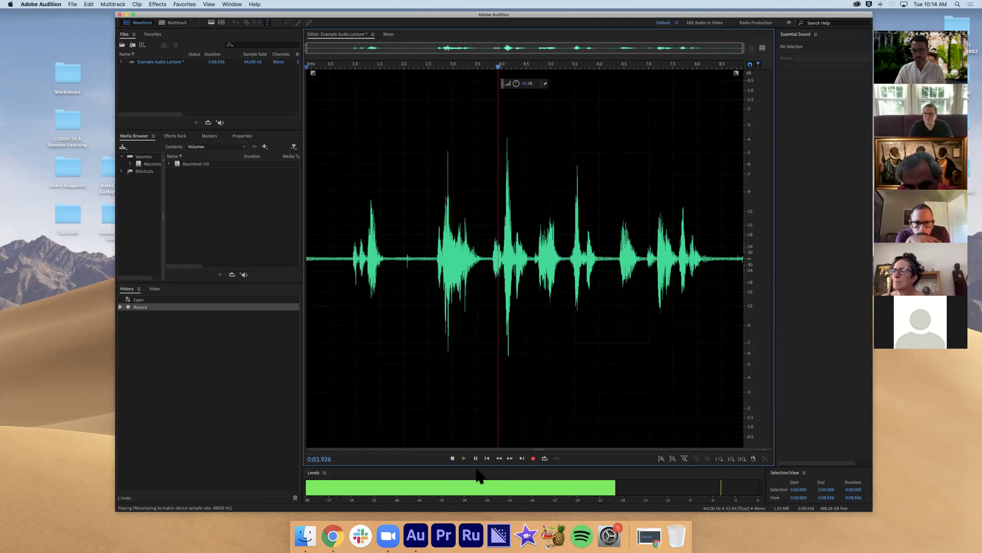
{"action": "key", "text": "space"}
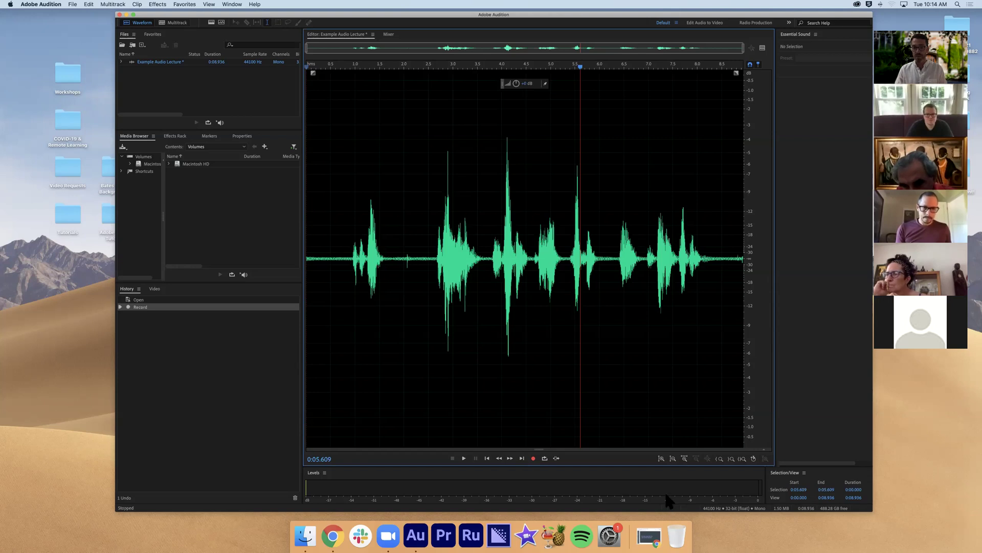
{"action": "left_click_drag", "start_coordinate": [580, 65], "coordinate": [505, 67]}
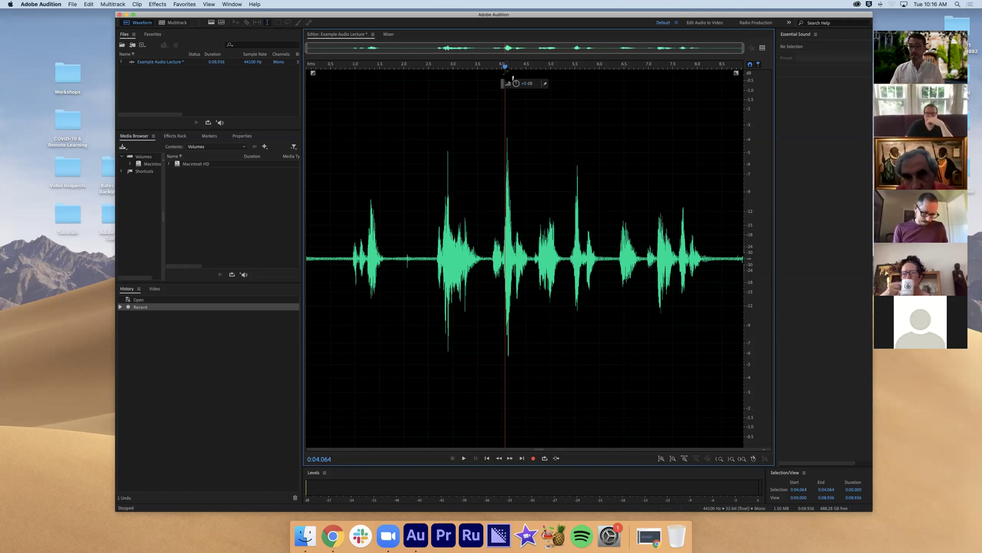
{"action": "left_click_drag", "start_coordinate": [511, 78], "coordinate": [271, 81]}
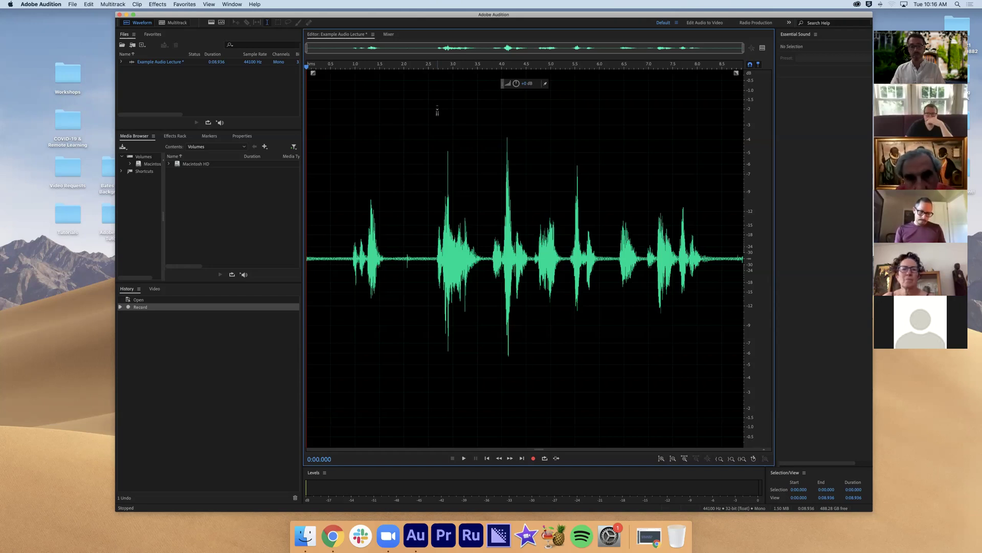
Step: Delete the first 2.5 seconds of the recorded voice sample and play the trimmed audio from its beginning
{"action": "key", "text": "space"}
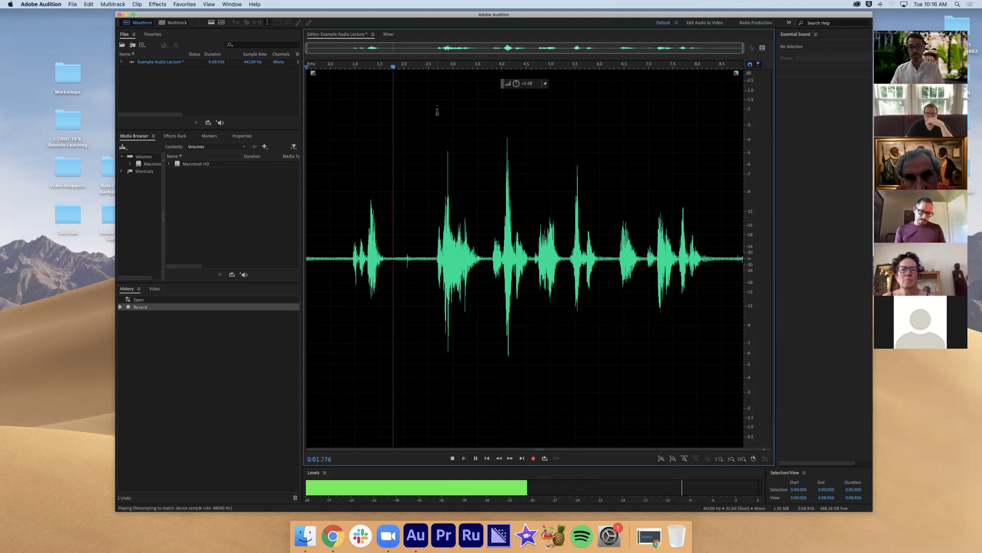
{"action": "key", "text": "space"}
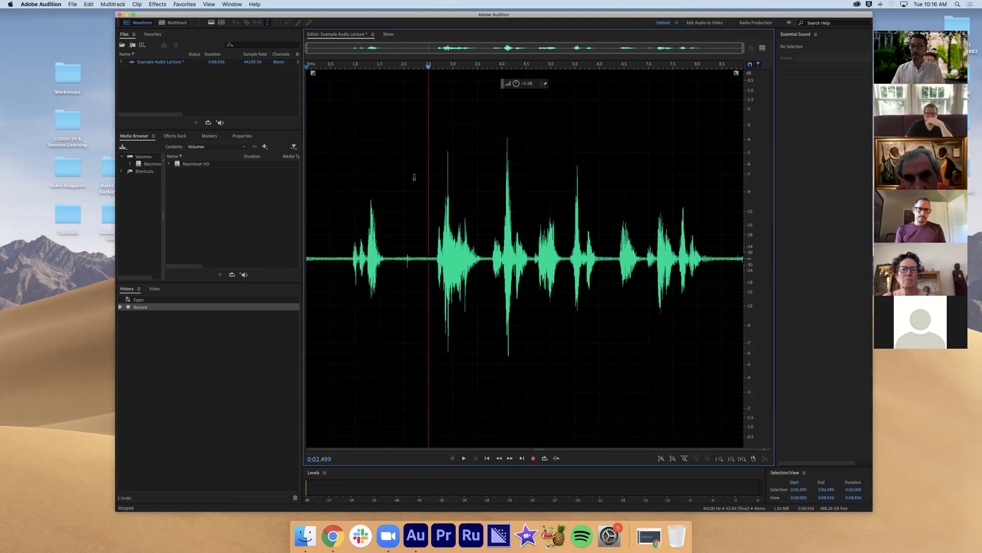
{"action": "left_click_drag", "start_coordinate": [426, 172], "coordinate": [295, 179]}
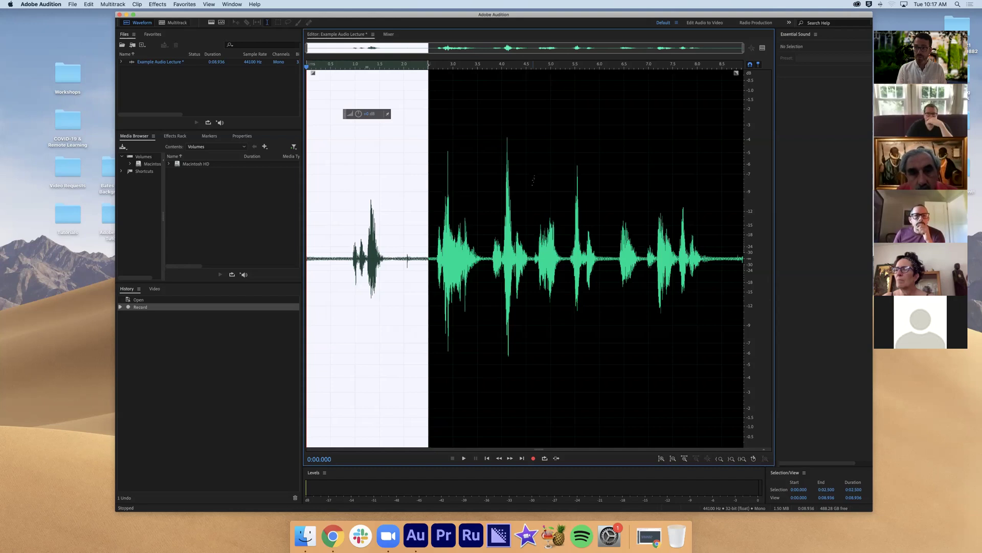
{"action": "key", "text": "Delete"}
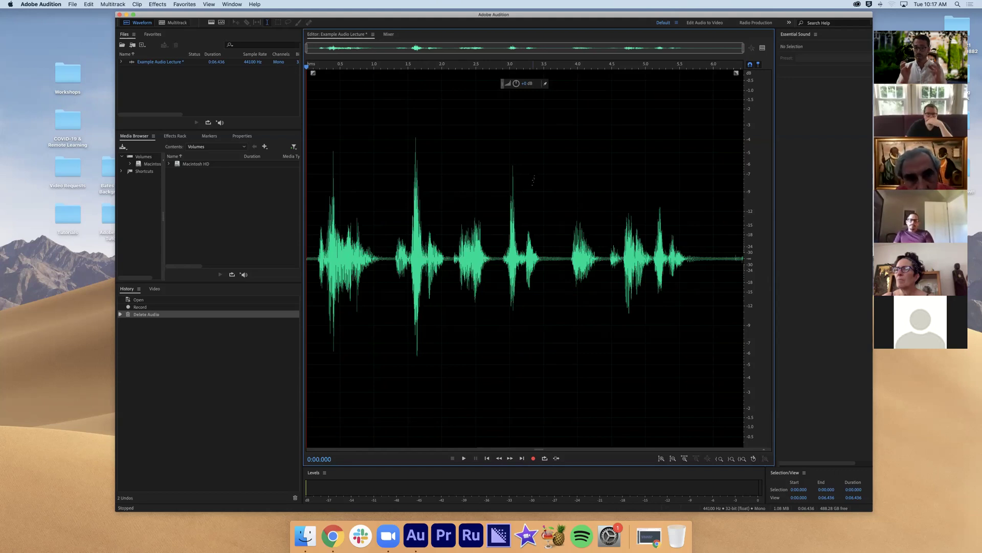
{"action": "key", "text": "space"}
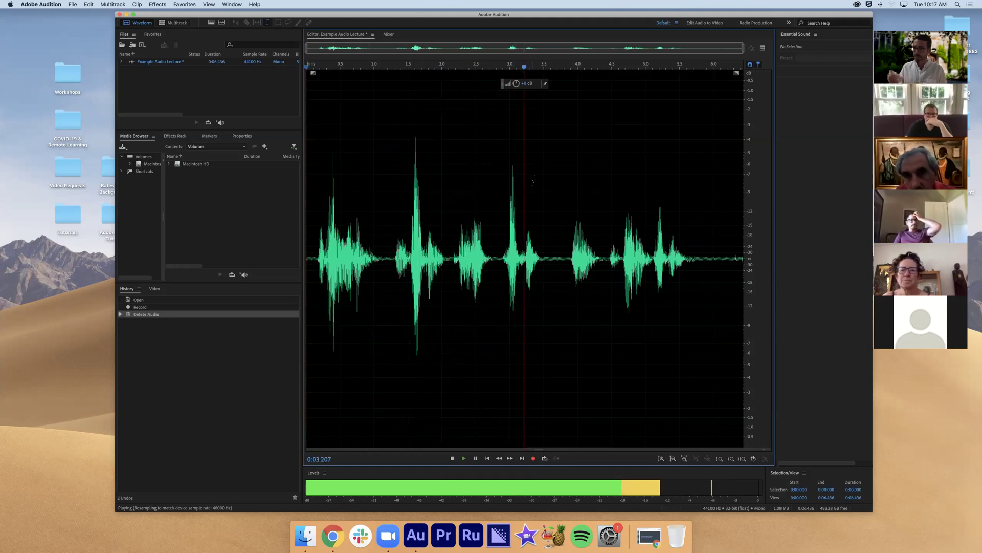
{"action": "key", "text": "space"}
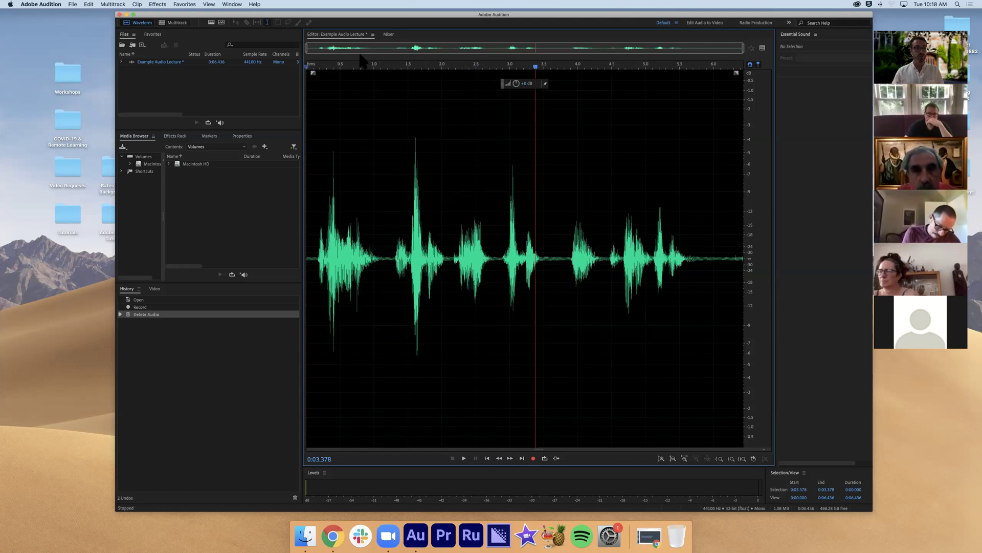
Step: Create a multitrack session named "Example Audio Project" on the Desktop with no template, 44100 Hz, 32 (float) bit depth and a Stereo master
{"action": "left_click", "coordinate": [74, 5]}
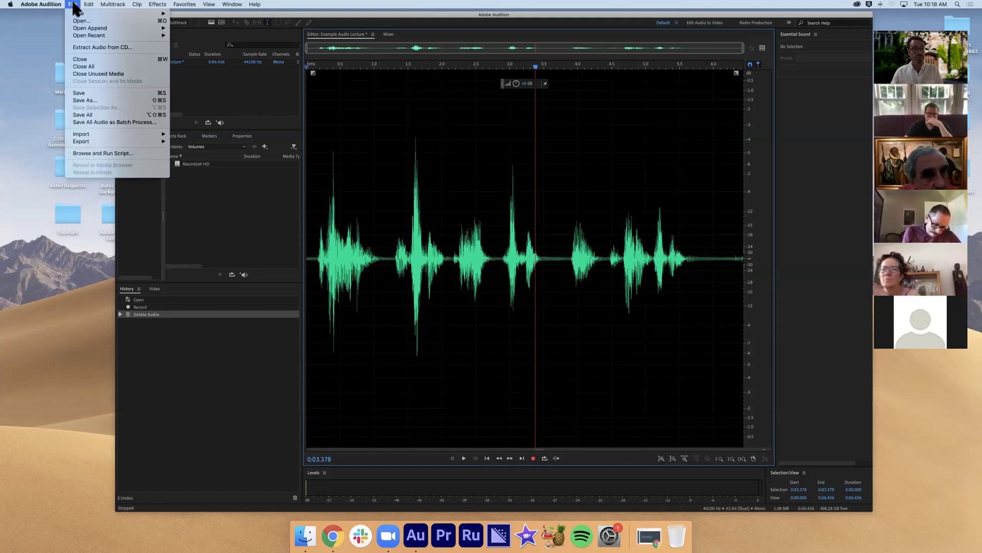
{"action": "mouse_move", "coordinate": [77, 15]}
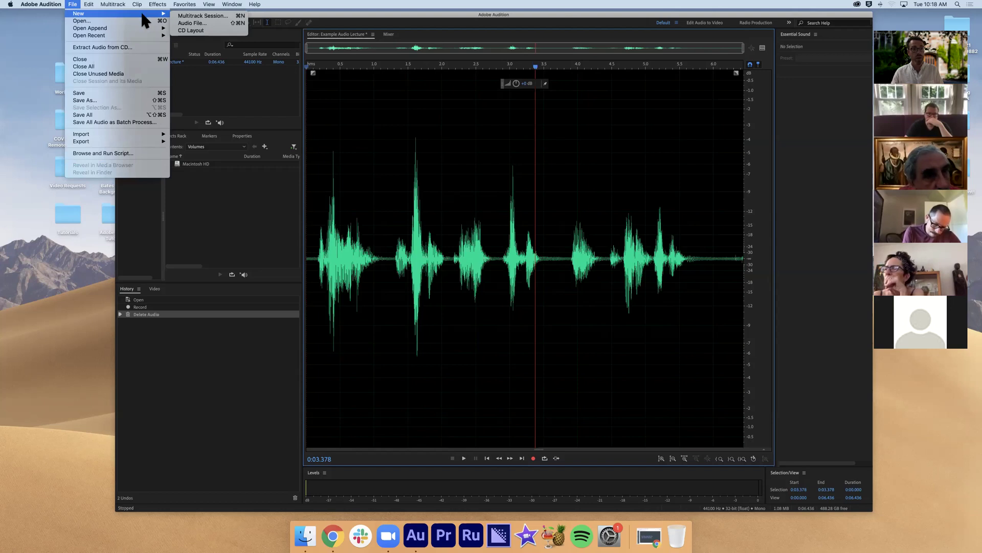
{"action": "left_click", "coordinate": [183, 16]}
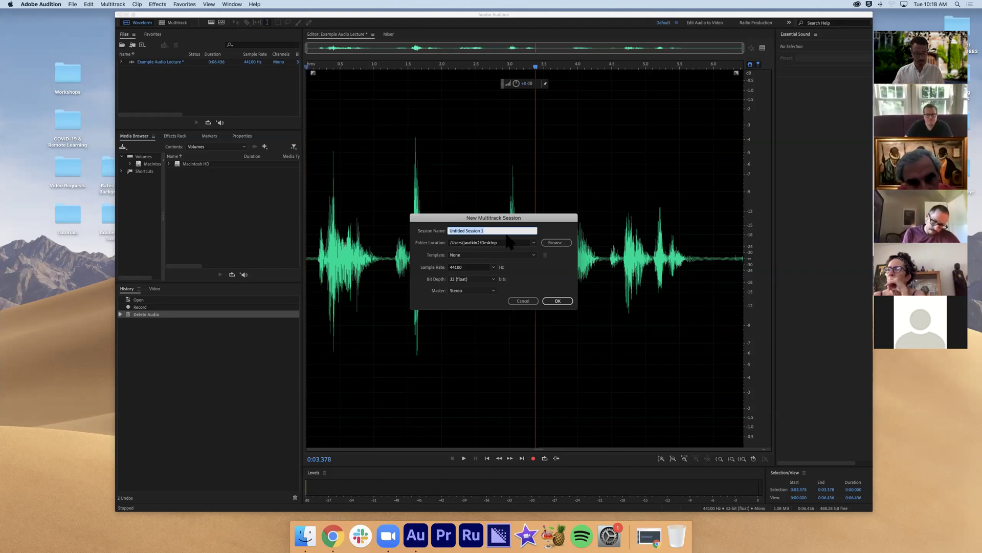
{"action": "type", "text": "Example Audio Project"}
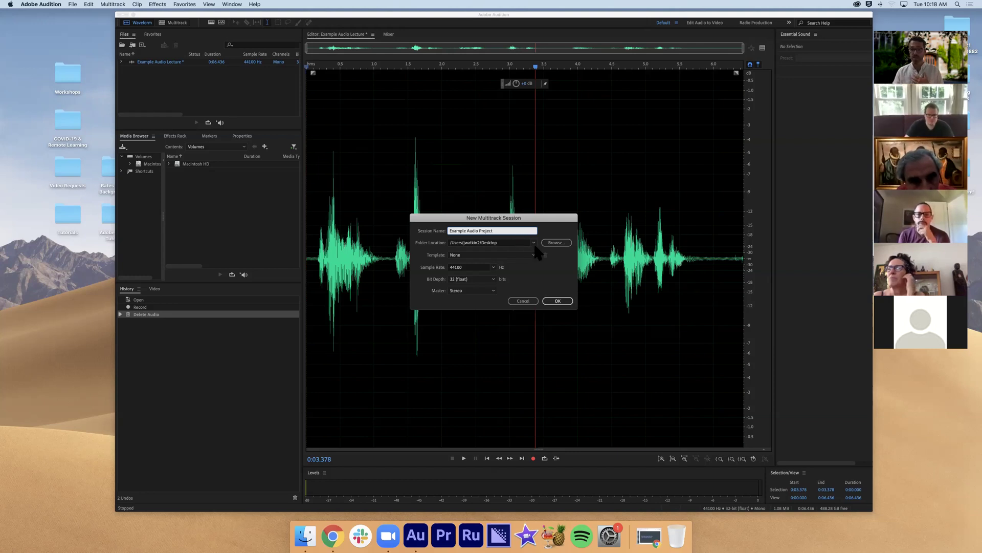
{"action": "left_click", "coordinate": [551, 243]}
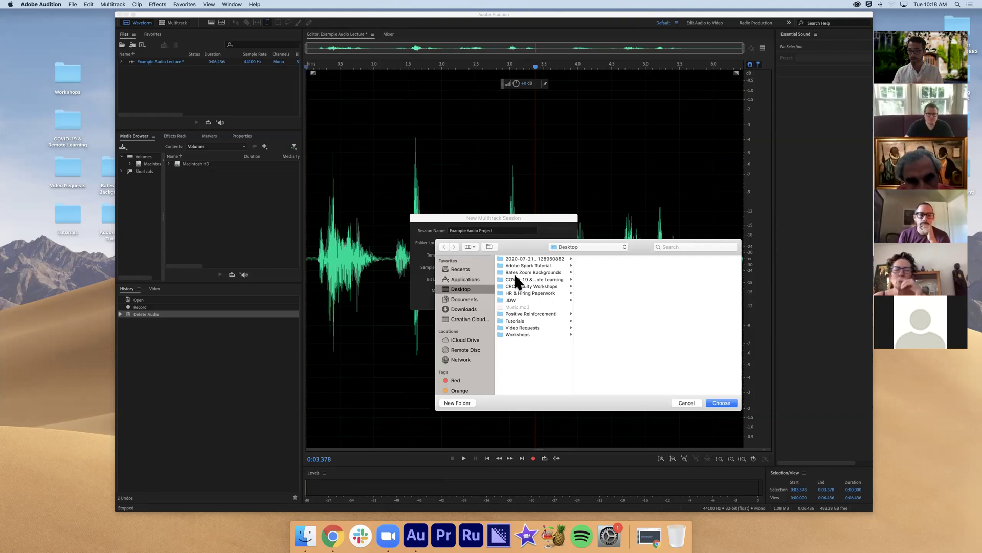
{"action": "left_click", "coordinate": [690, 405]}
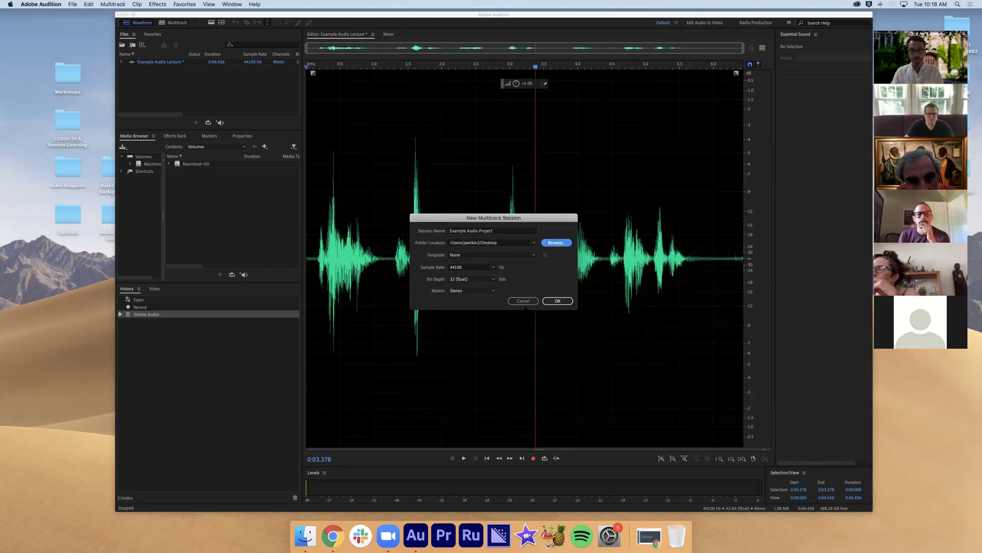
{"action": "left_click", "coordinate": [470, 255]}
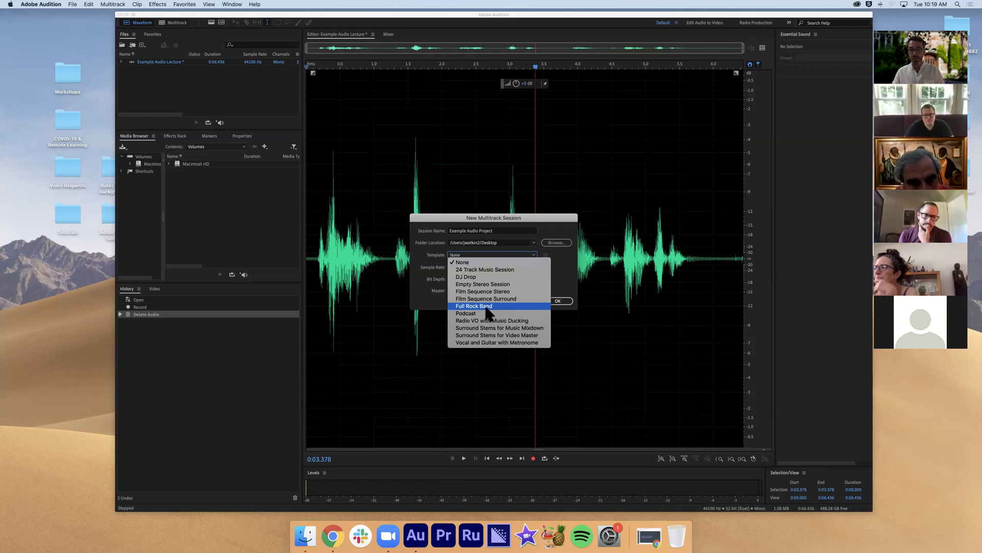
{"action": "left_click", "coordinate": [464, 263]}
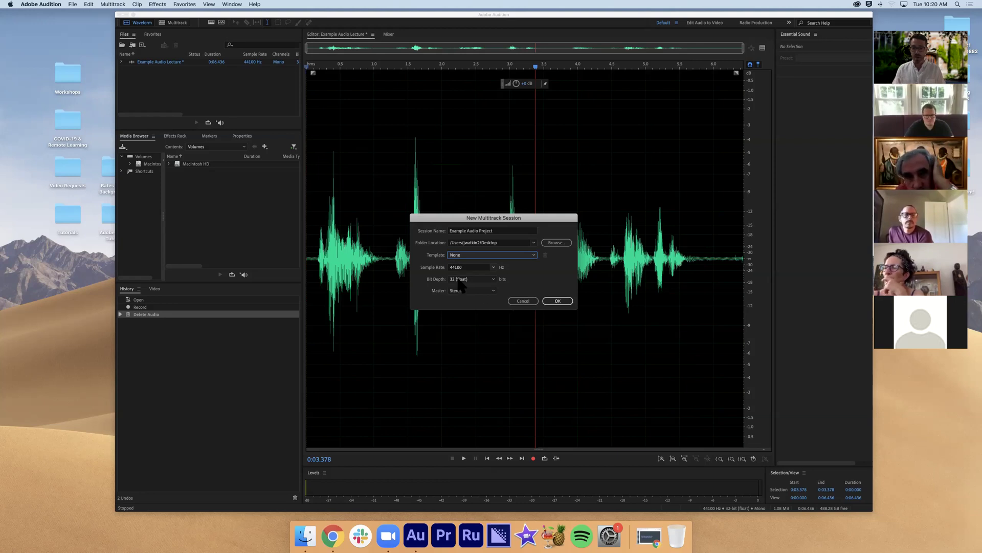
{"action": "left_click", "coordinate": [554, 301]}
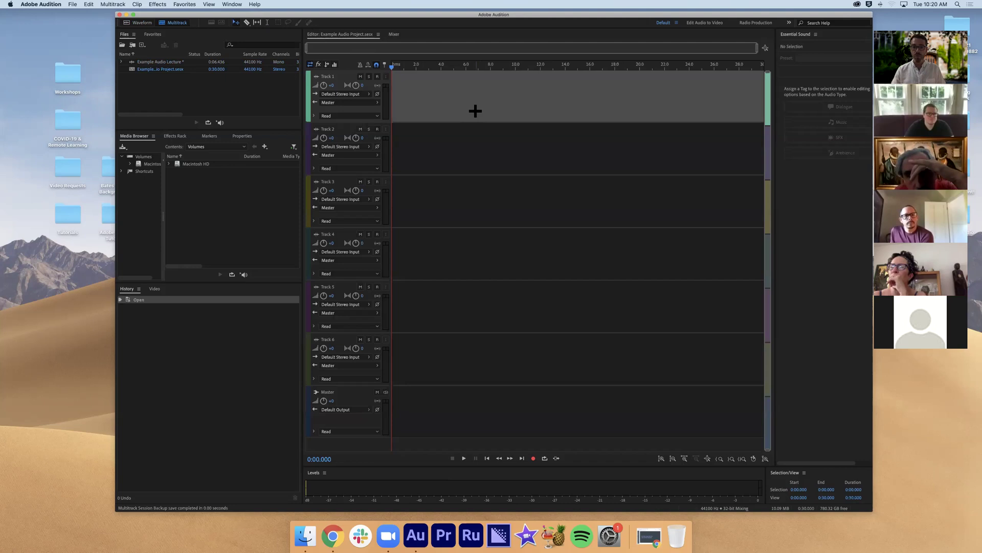
Step: Look through the session's empty tracks from Track 2 to Track 6 and return to Track 1
{"action": "left_click", "coordinate": [474, 145]}
{"action": "left_click", "coordinate": [469, 196]}
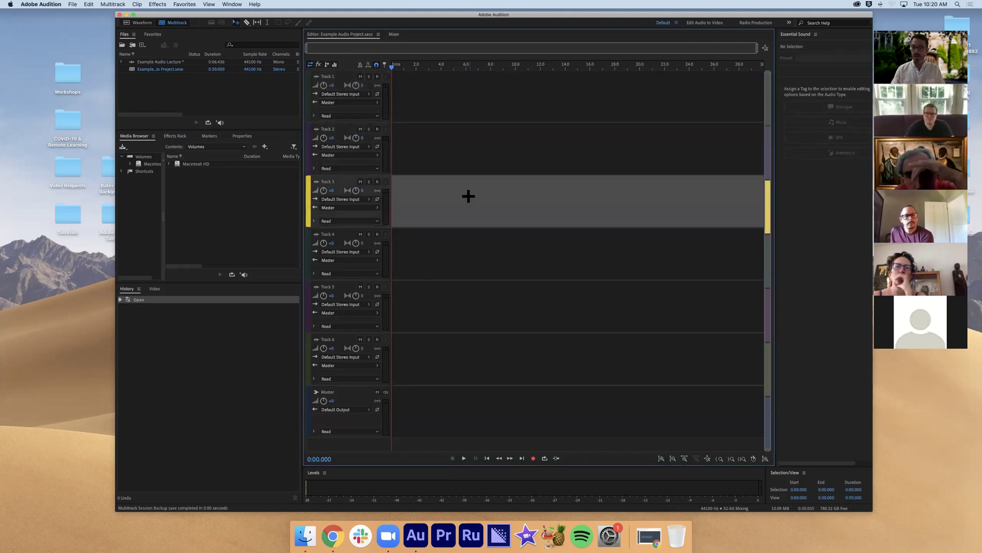
{"action": "left_click", "coordinate": [472, 256]}
{"action": "left_click", "coordinate": [474, 301]}
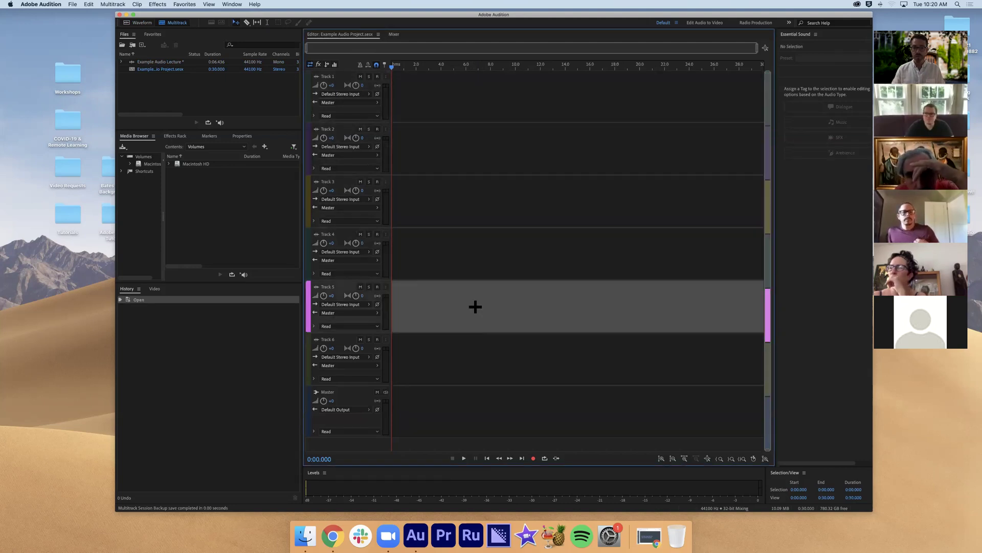
{"action": "left_click", "coordinate": [475, 372]}
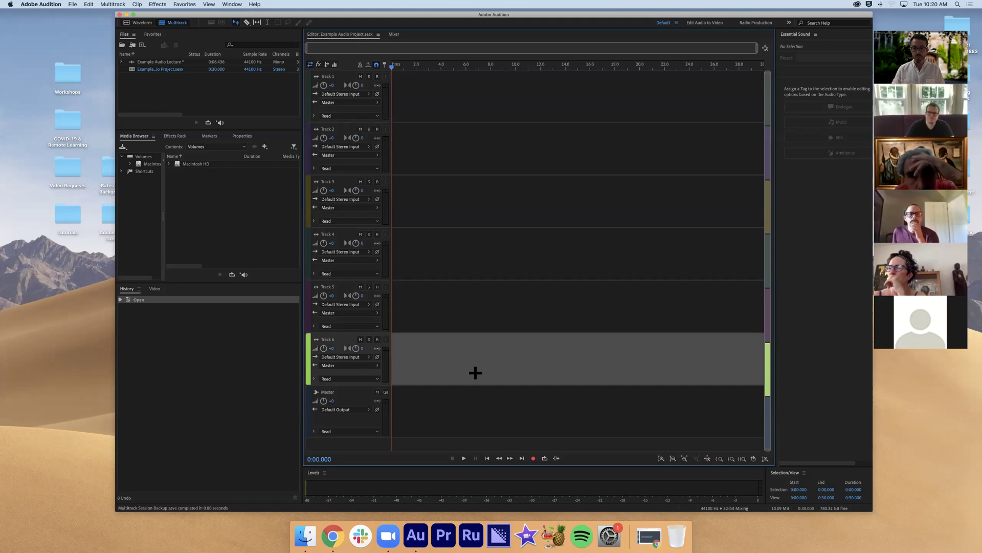
{"action": "left_click", "coordinate": [471, 106]}
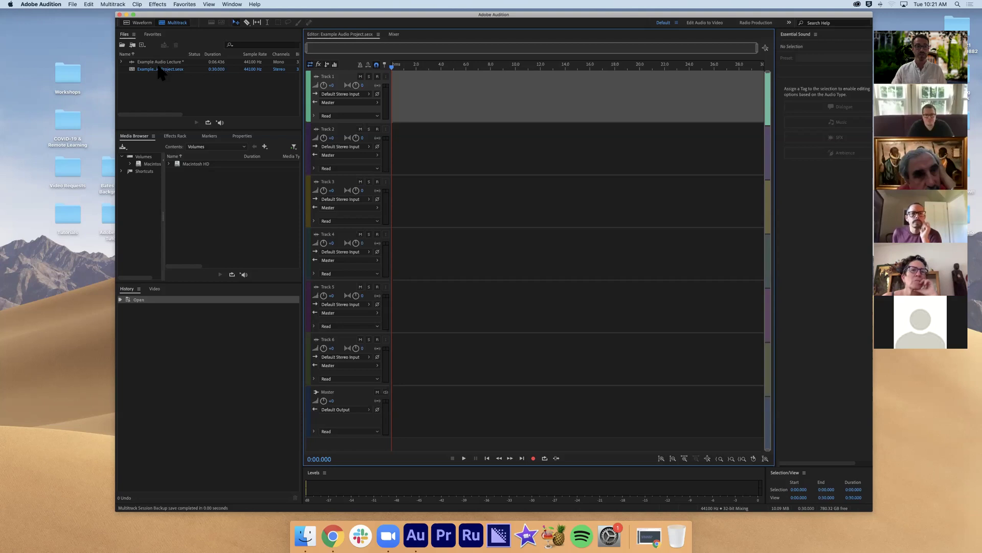
Step: Place the Example Audio Lecture recording on Track 1 and position the clip just after the start of the timeline
{"action": "left_click", "coordinate": [135, 70]}
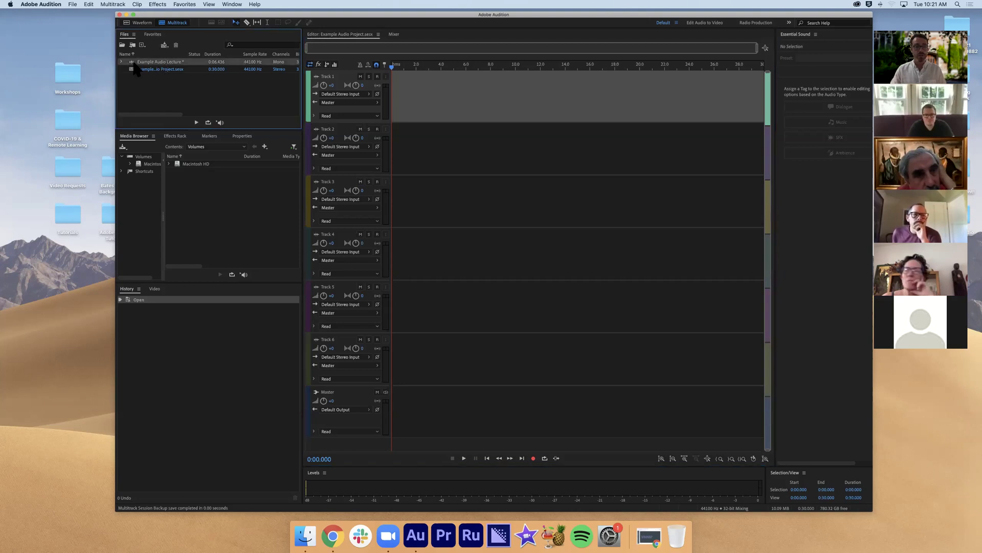
{"action": "left_click_drag", "start_coordinate": [132, 63], "coordinate": [406, 104]}
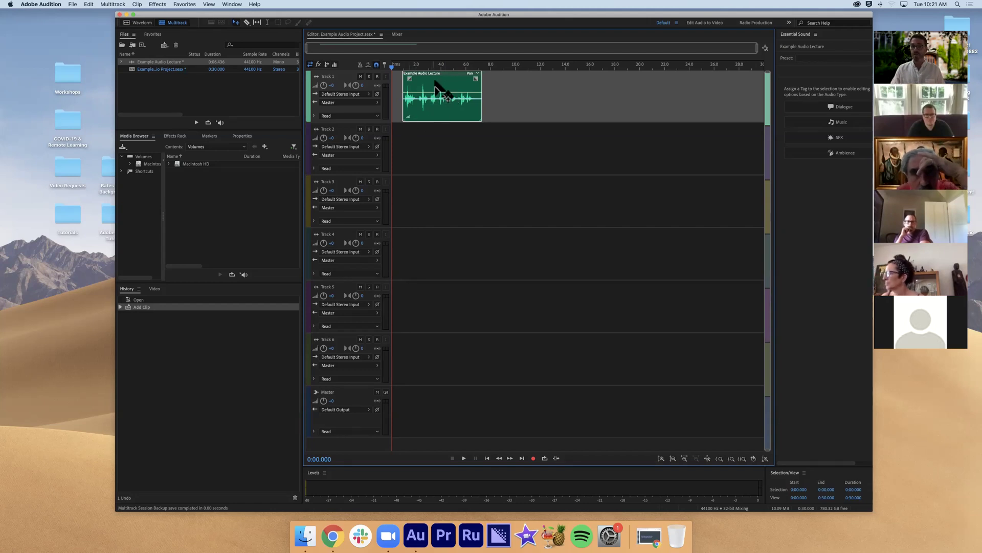
{"action": "mouse_move", "coordinate": [444, 84]}
{"action": "left_mouse_down"}
{"action": "mouse_move", "coordinate": [482, 83]}
{"action": "mouse_move", "coordinate": [438, 84]}
{"action": "mouse_move", "coordinate": [457, 86]}
{"action": "mouse_move", "coordinate": [440, 96]}
{"action": "left_mouse_up"}
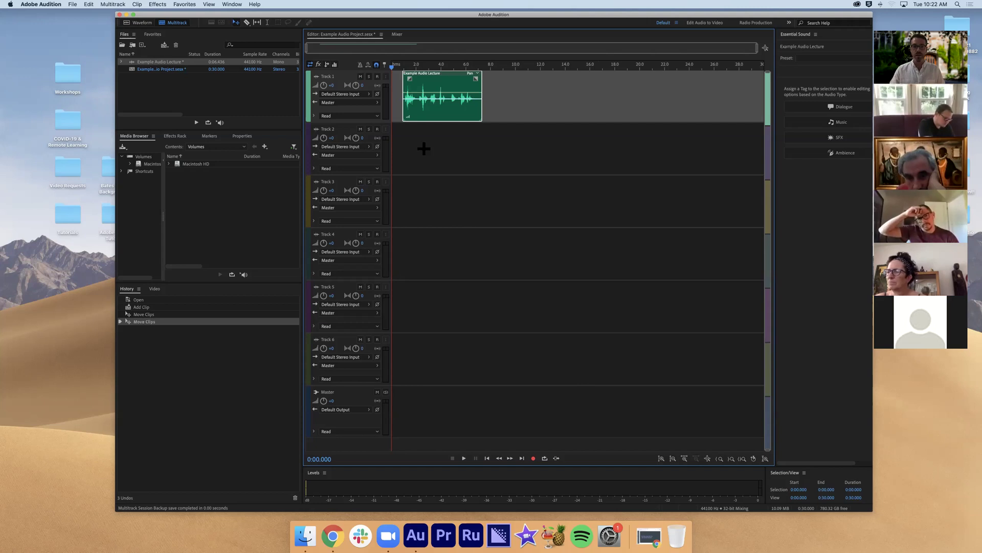
{"action": "left_click_drag", "start_coordinate": [434, 85], "coordinate": [426, 84]}
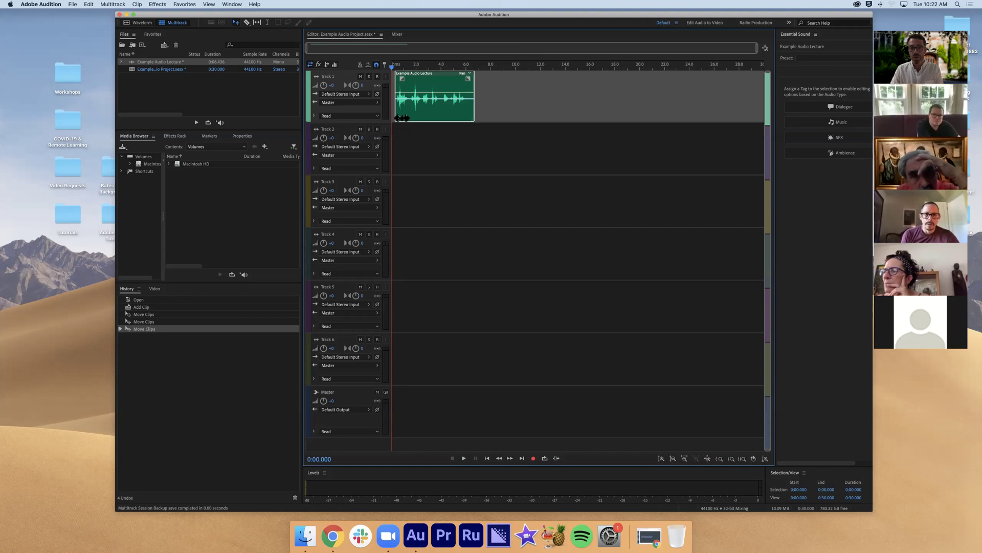
Step: Set the Track 1 clip's gain slightly below 0 dB and play the session to check the level
{"action": "left_click_drag", "start_coordinate": [410, 118], "coordinate": [422, 118]}
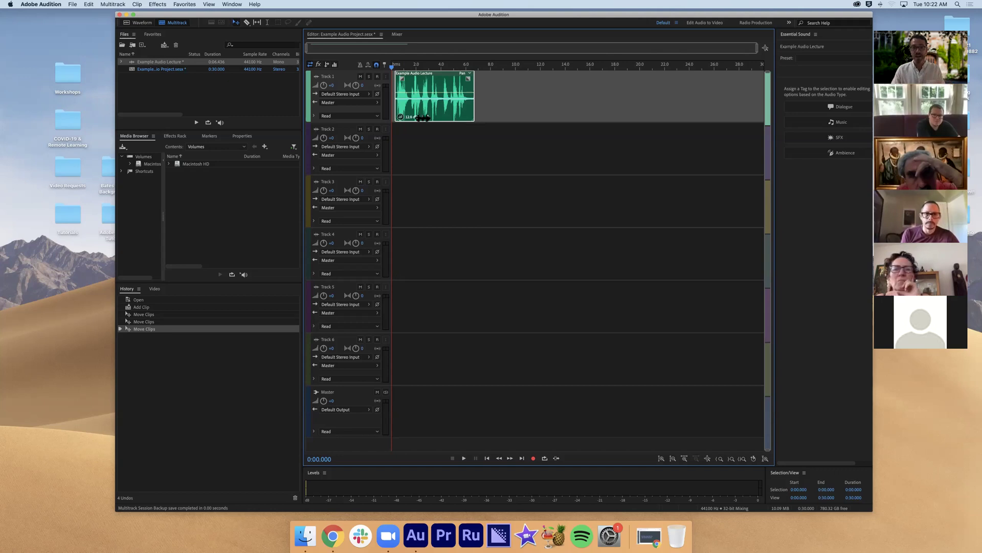
{"action": "left_click_drag", "start_coordinate": [423, 118], "coordinate": [405, 121]}
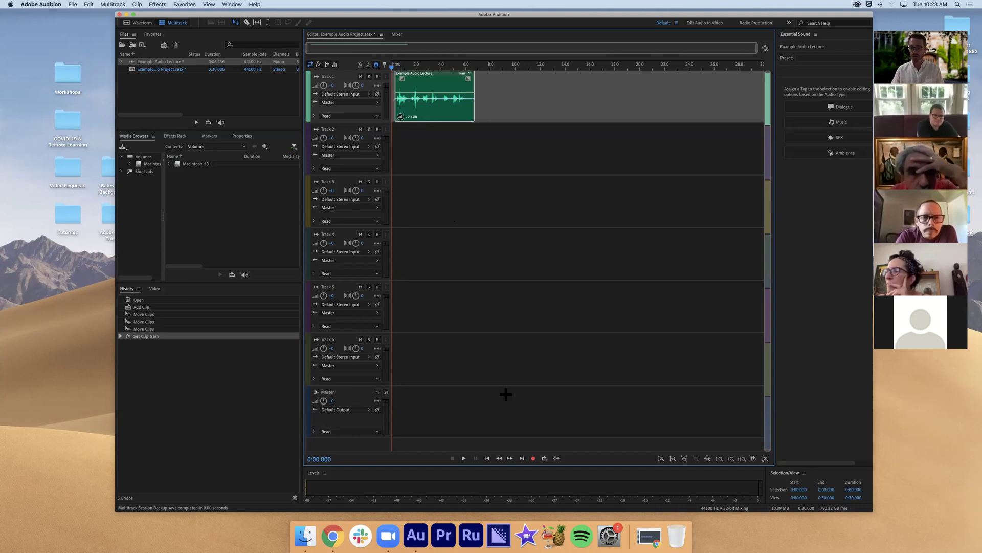
{"action": "key", "text": "space"}
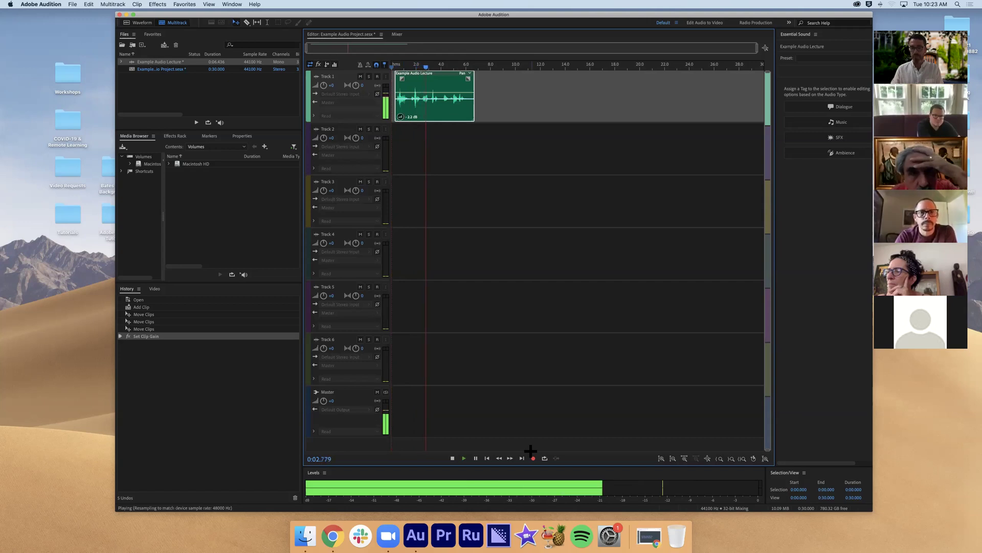
{"action": "key", "text": "space"}
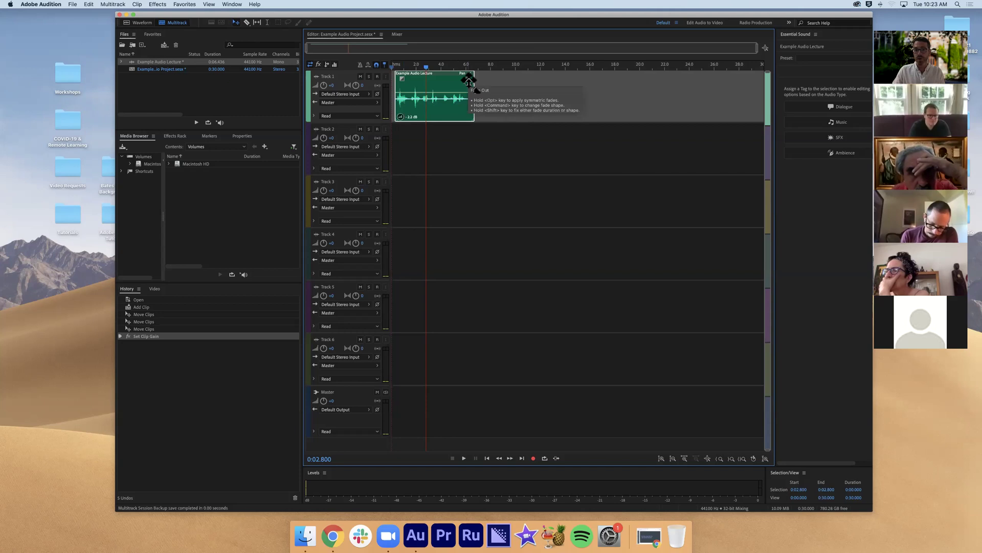
Step: Add a fade-in and a fade-out of about 2 seconds each to the Track 1 clip and play it from 0:00.000
{"action": "mouse_move", "coordinate": [468, 81]}
{"action": "left_mouse_down"}
{"action": "mouse_move", "coordinate": [444, 101]}
{"action": "mouse_move", "coordinate": [454, 75]}
{"action": "mouse_move", "coordinate": [408, 82]}
{"action": "mouse_move", "coordinate": [415, 104]}
{"action": "mouse_move", "coordinate": [423, 74]}
{"action": "mouse_move", "coordinate": [385, 71]}
{"action": "left_mouse_up"}
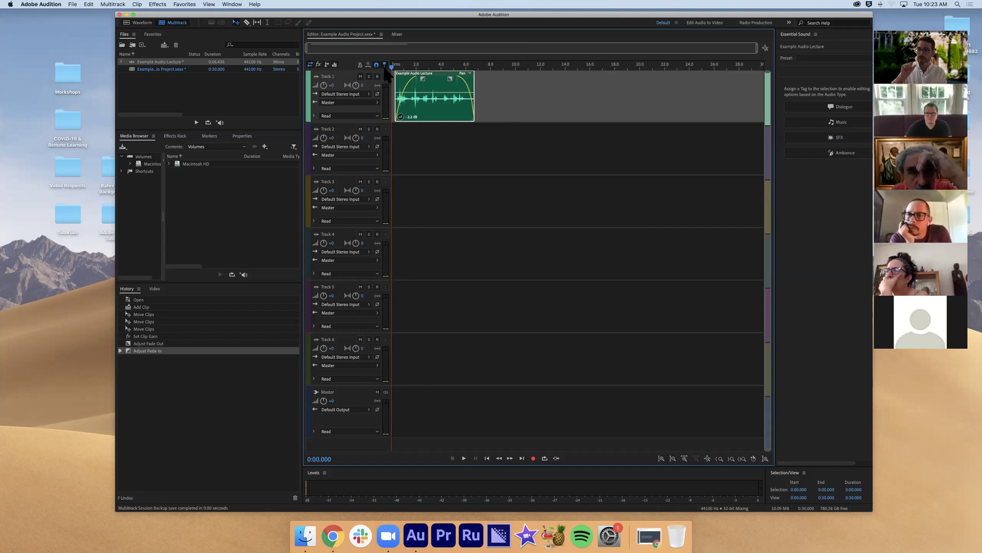
{"action": "key", "text": "space"}
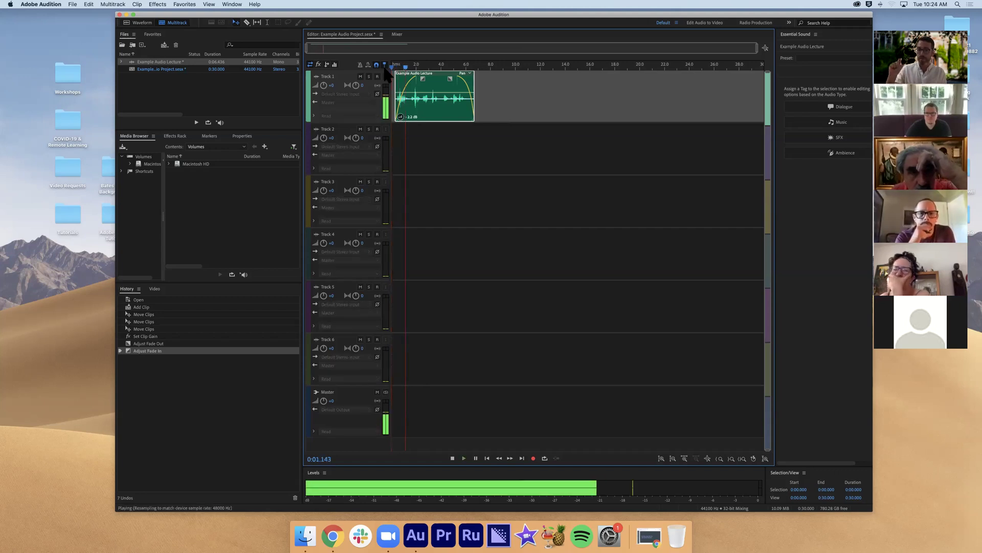
{"action": "key", "text": "space"}
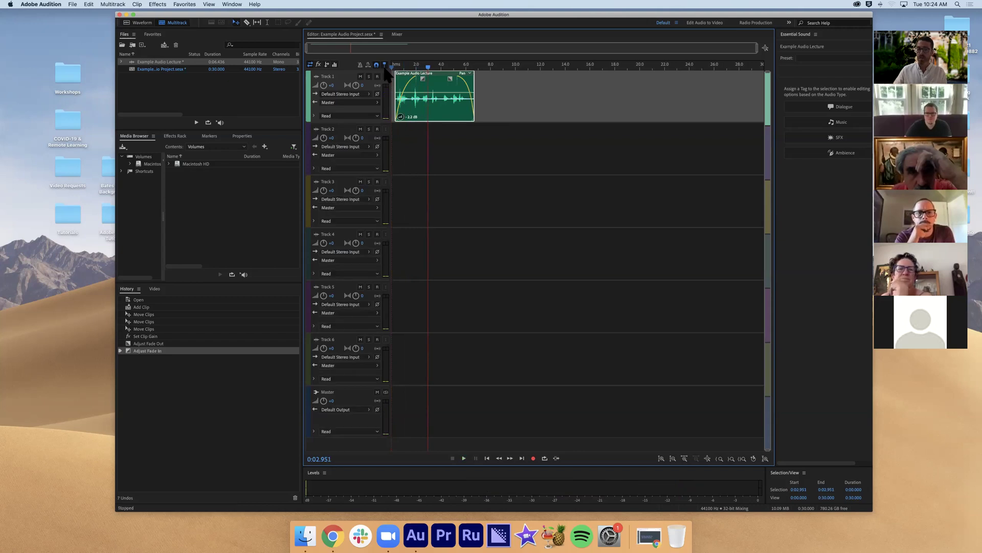
Step: Remove both fades from the Track 1 clip and move the clip to start at about 1 second
{"action": "left_click_drag", "start_coordinate": [423, 79], "coordinate": [475, 80]}
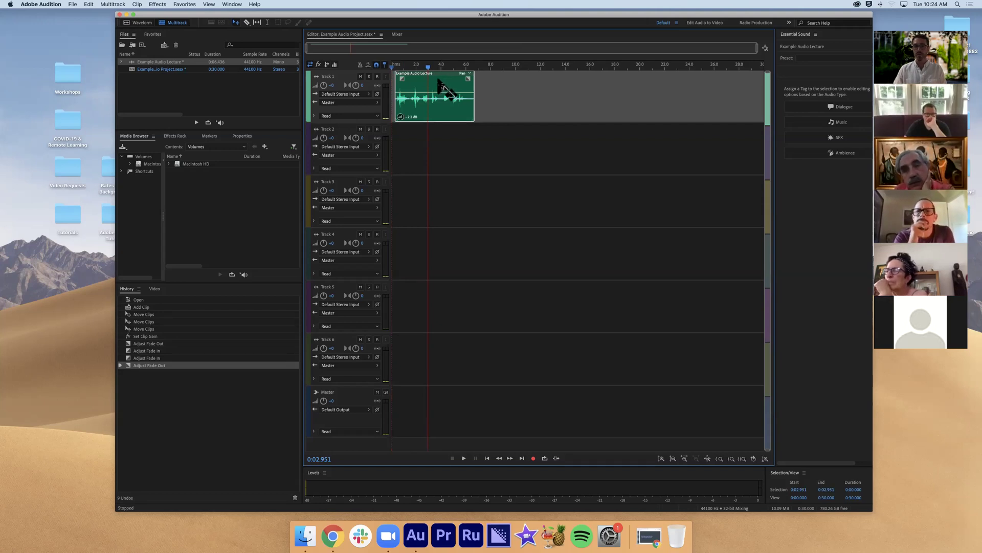
{"action": "left_click_drag", "start_coordinate": [439, 83], "coordinate": [448, 83]}
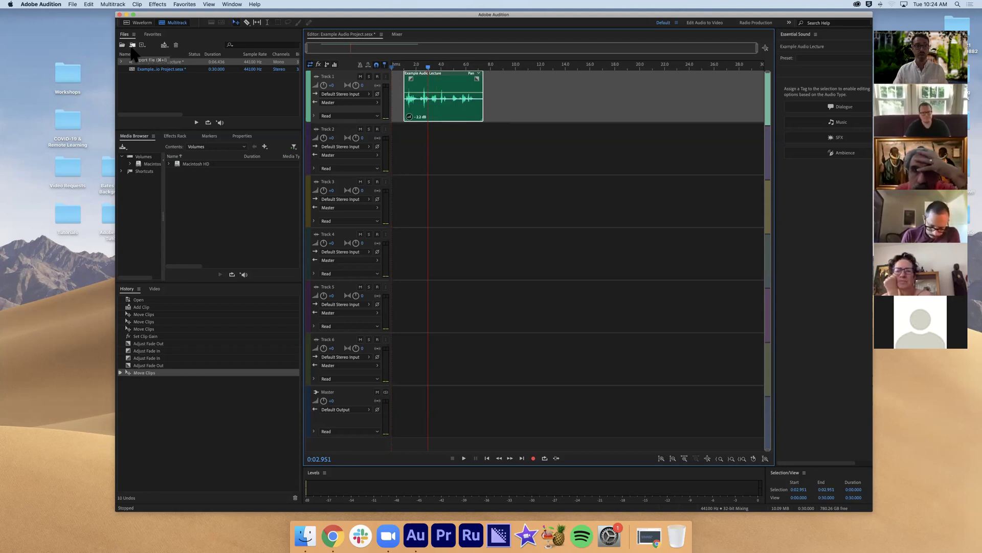
{"action": "left_click", "coordinate": [74, 5]}
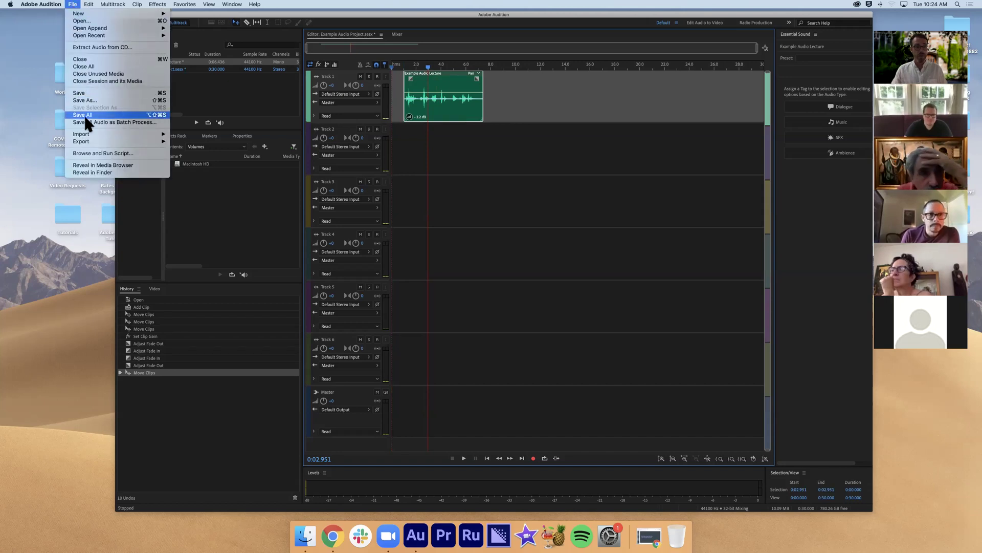
{"action": "mouse_move", "coordinate": [90, 136]}
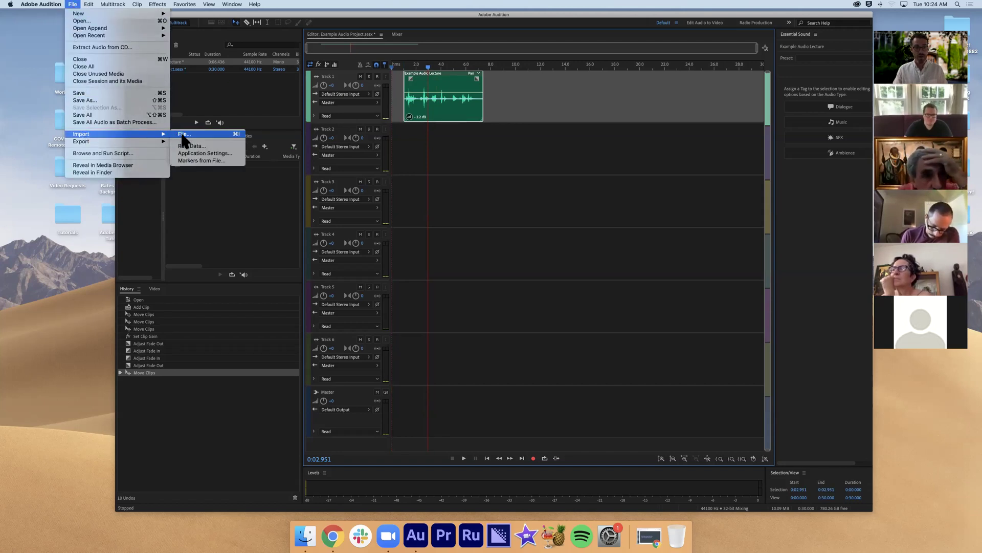
{"action": "left_click", "coordinate": [211, 84]}
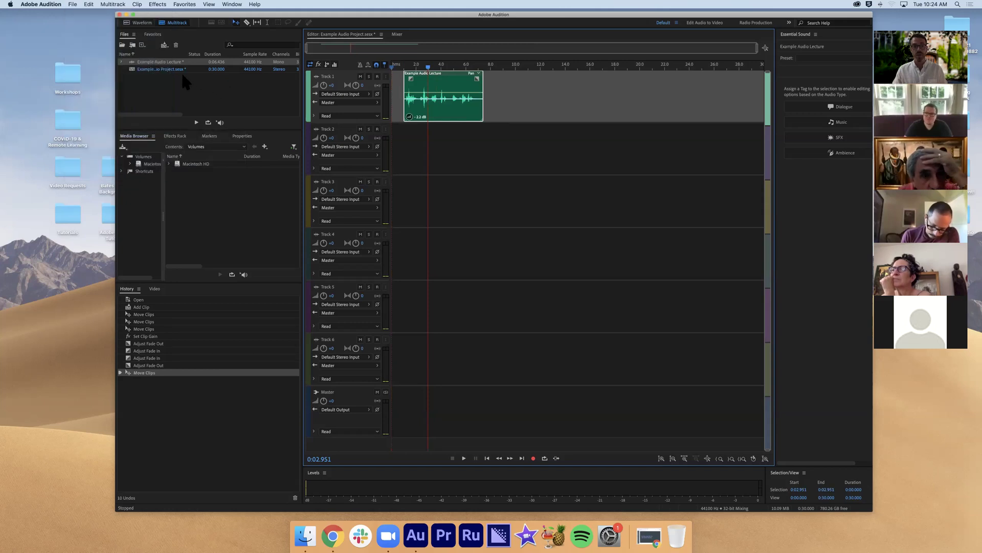
Step: Import Music.mp3 from the Desktop into the project
{"action": "left_click", "coordinate": [132, 46]}
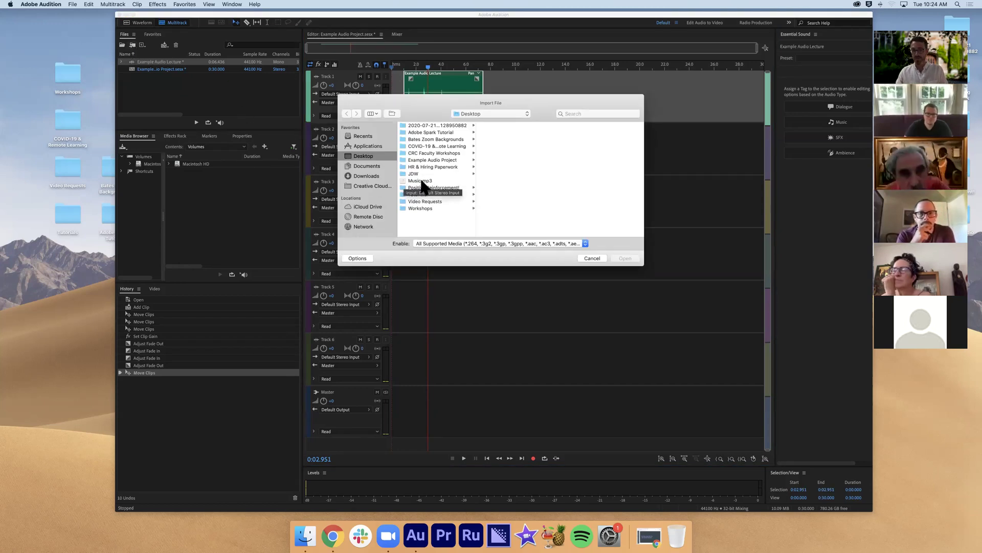
{"action": "left_click", "coordinate": [421, 182]}
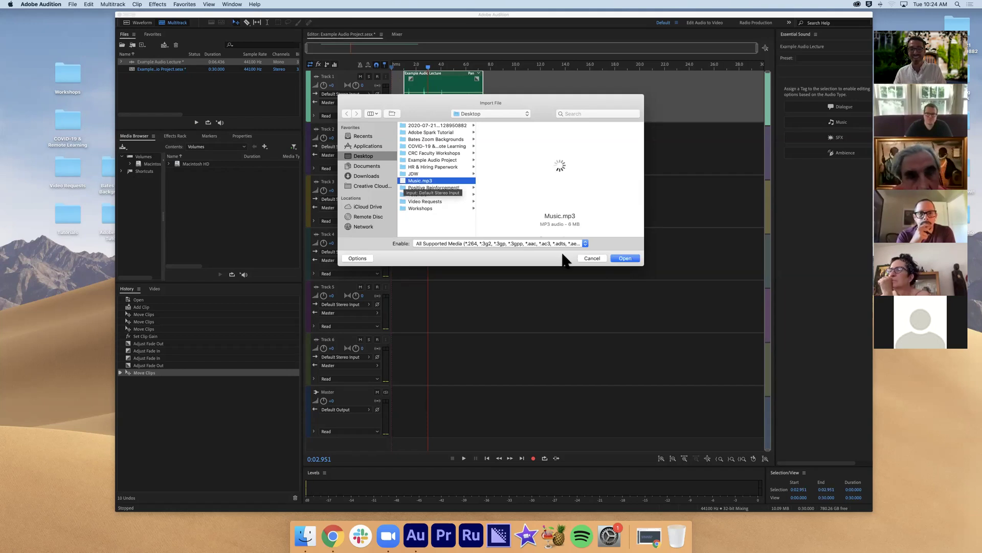
{"action": "left_click", "coordinate": [625, 258]}
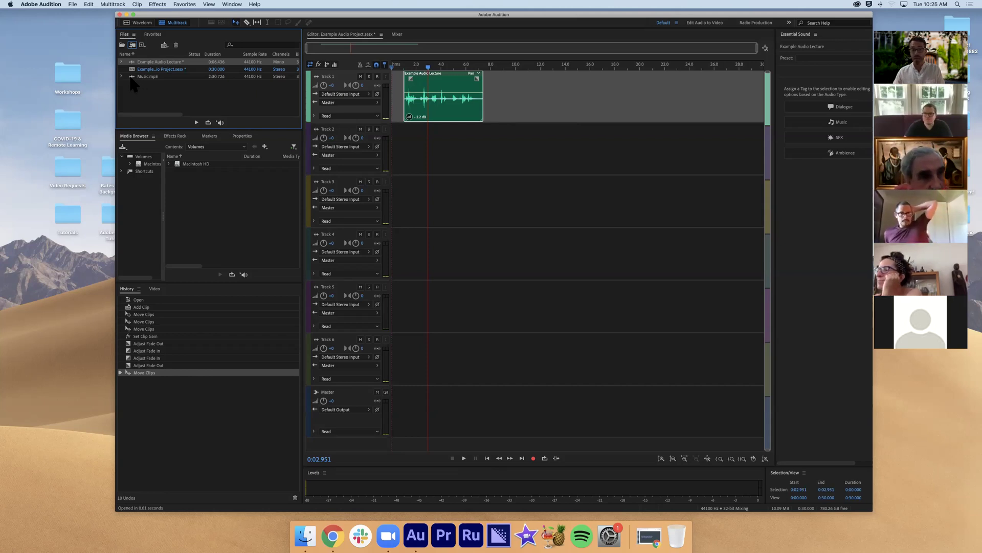
Step: Place Music.mp3 on Track 2 at the start of the timeline and lower its gain to about -4.5 dB
{"action": "left_click_drag", "start_coordinate": [132, 77], "coordinate": [395, 153]}
{"action": "left_click", "coordinate": [396, 155]}
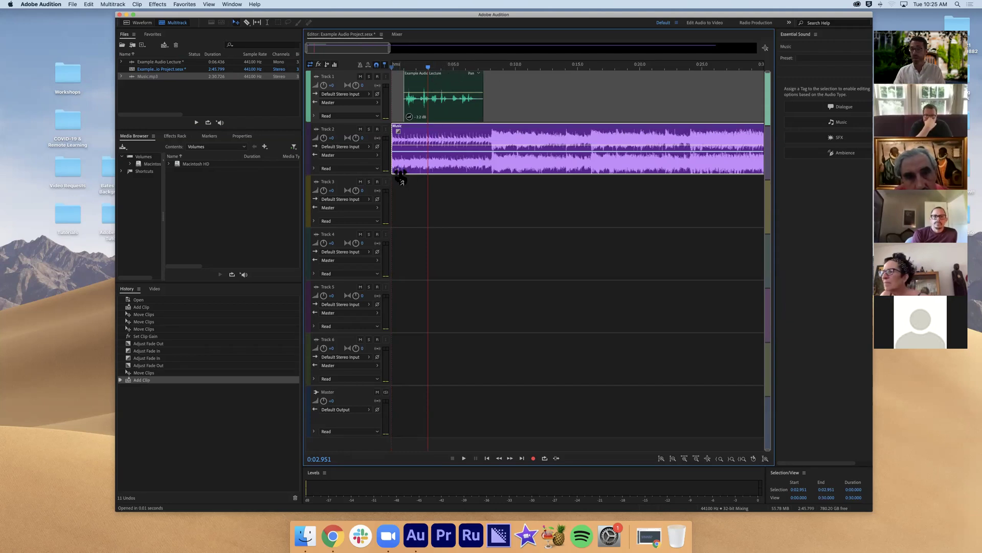
{"action": "left_click_drag", "start_coordinate": [401, 178], "coordinate": [399, 183]}
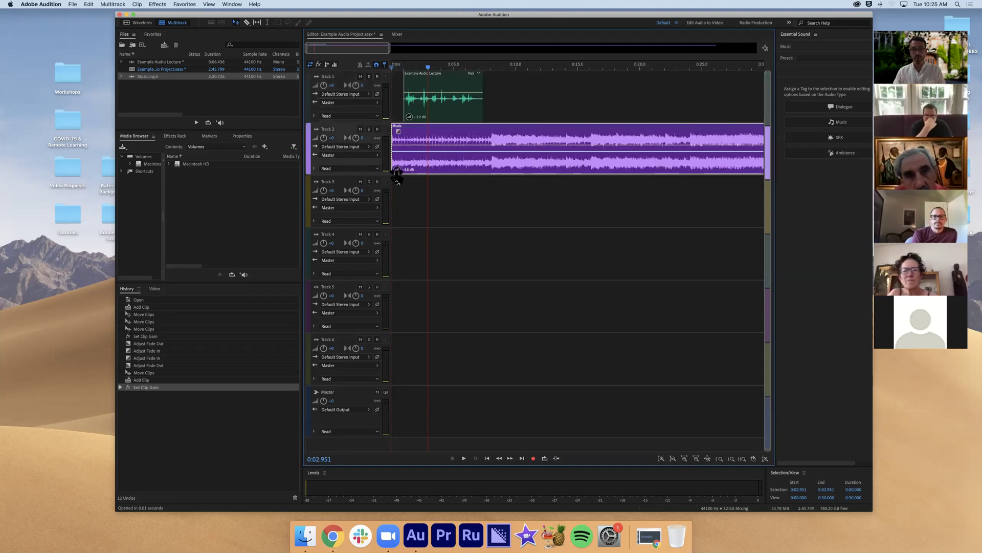
{"action": "left_click", "coordinate": [429, 74]}
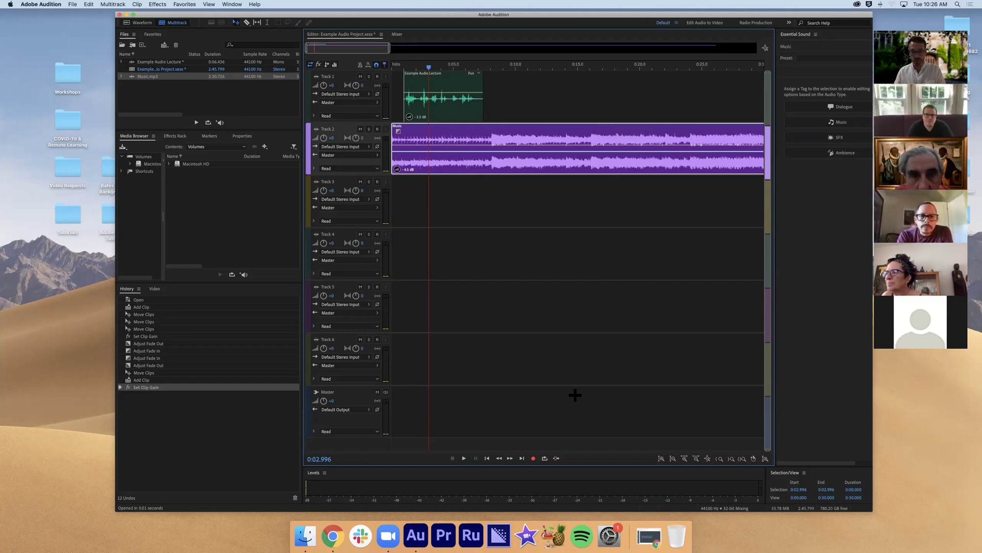
Step: Trim the end of the Track 2 music clip to about 8 seconds, just past the end of the lecture clip
{"action": "scroll", "coordinate": [621, 235], "scroll_direction": "right", "scroll_amount": 5}
{"action": "scroll", "coordinate": [622, 235], "scroll_direction": "right", "scroll_amount": 8}
{"action": "scroll", "coordinate": [611, 236], "scroll_direction": "left", "scroll_amount": 6}
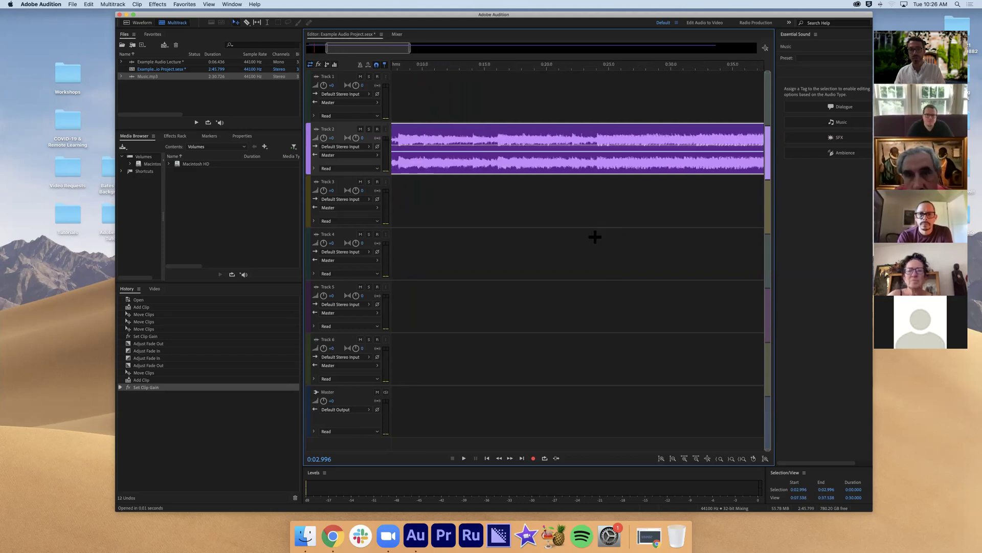
{"action": "scroll", "coordinate": [595, 236], "scroll_direction": "left", "scroll_amount": 7}
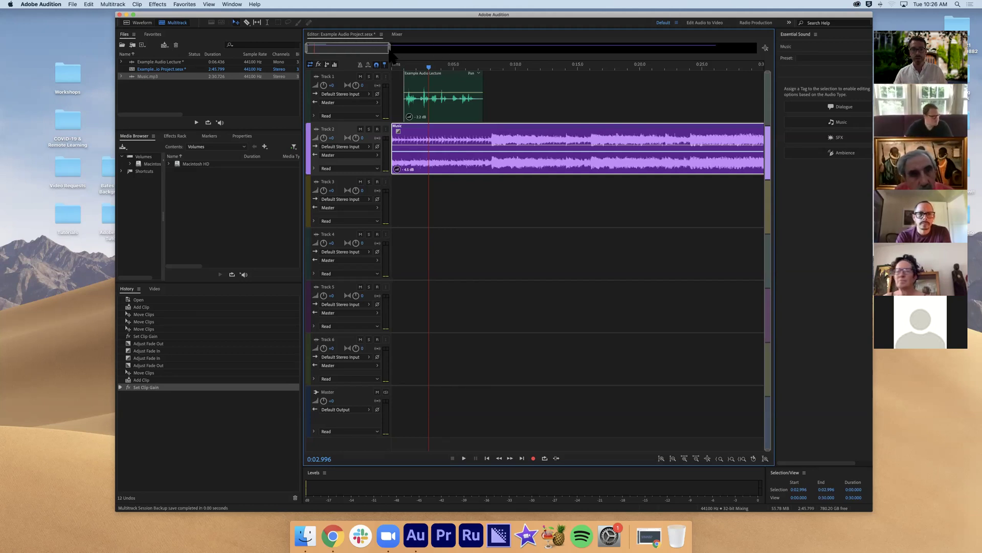
{"action": "left_click_drag", "start_coordinate": [392, 62], "coordinate": [725, 57]}
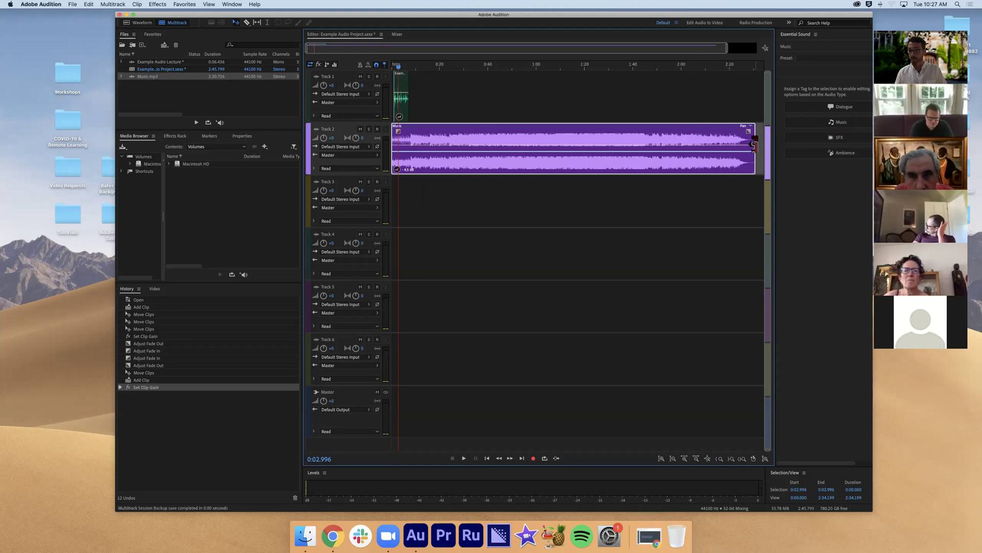
{"action": "left_click_drag", "start_coordinate": [754, 146], "coordinate": [413, 148]}
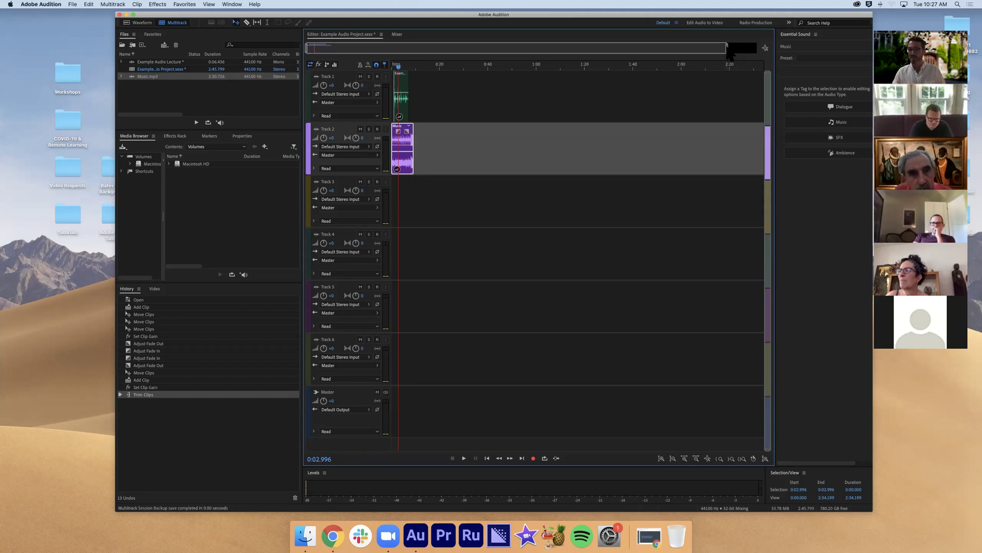
{"action": "left_click_drag", "start_coordinate": [727, 48], "coordinate": [314, 50]}
{"action": "left_click_drag", "start_coordinate": [676, 141], "coordinate": [639, 139]}
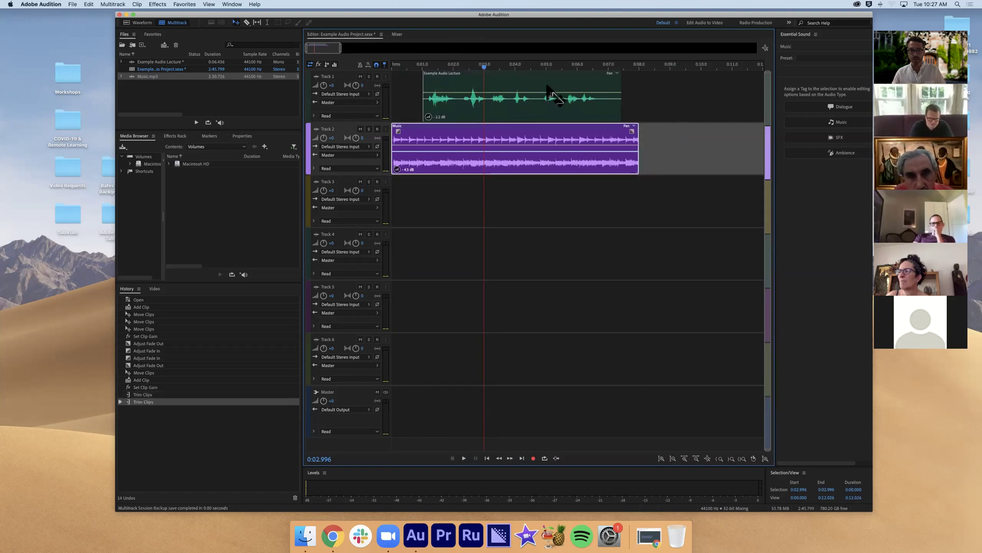
Step: Return the playhead to 0:00.000 and add a fade-in and a fade-out of about 1 second each to the music clip
{"action": "left_click_drag", "start_coordinate": [484, 69], "coordinate": [392, 69]}
{"action": "left_click_drag", "start_coordinate": [398, 133], "coordinate": [420, 132]}
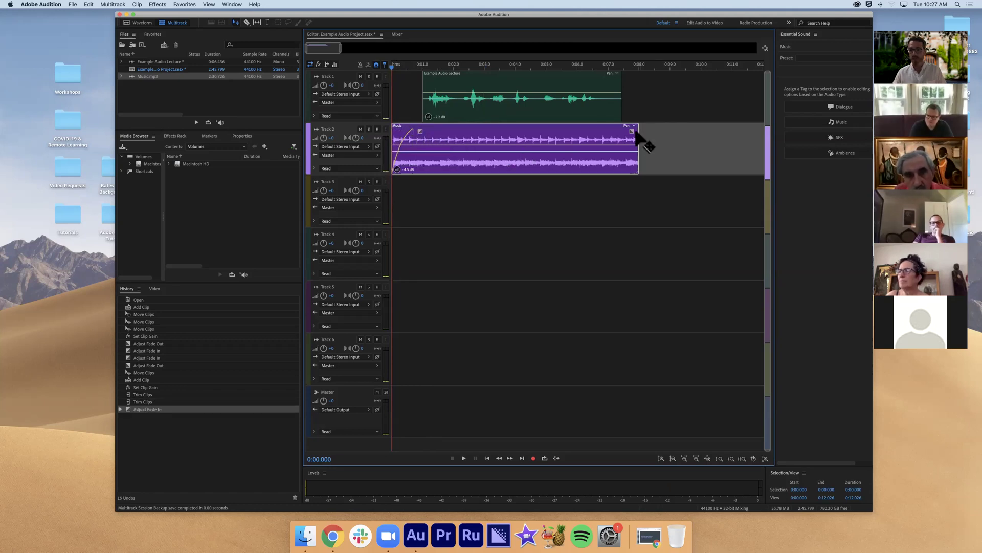
{"action": "left_click_drag", "start_coordinate": [632, 131], "coordinate": [607, 132]}
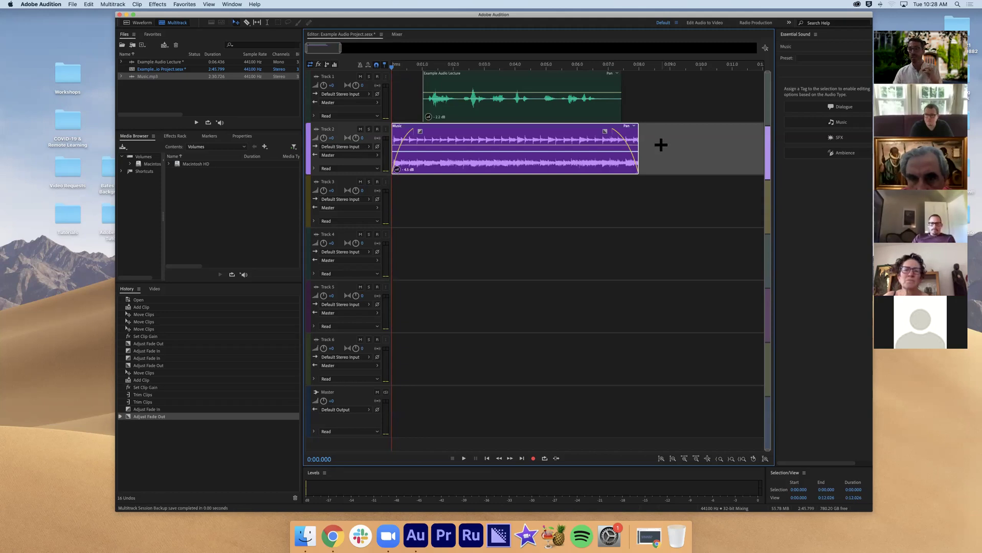
Step: Add four volume keyframes to the music clip at about 1, 1.6, 6.1 and 7.2 seconds and extend its end to about 8.5 seconds
{"action": "left_click", "coordinate": [422, 149]}
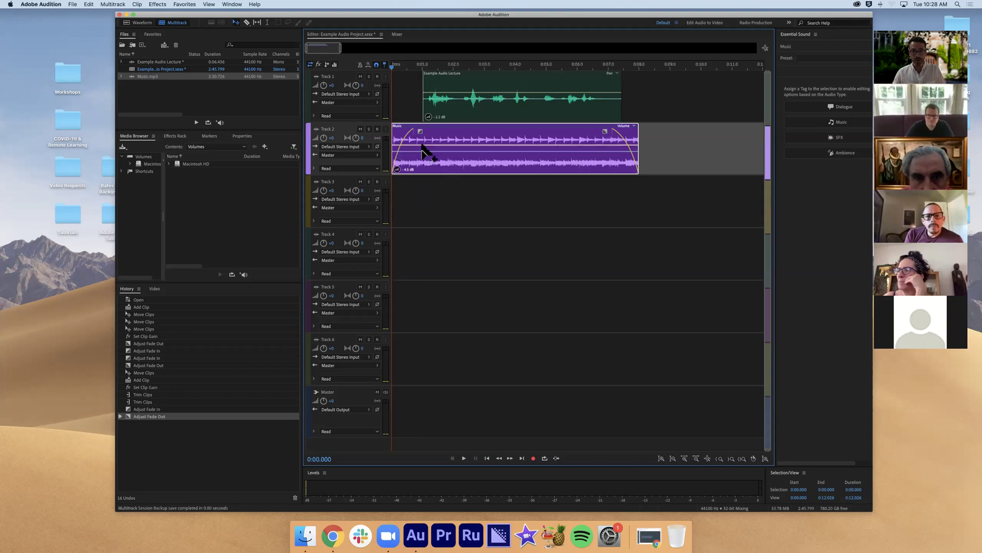
{"action": "left_click", "coordinate": [422, 146]}
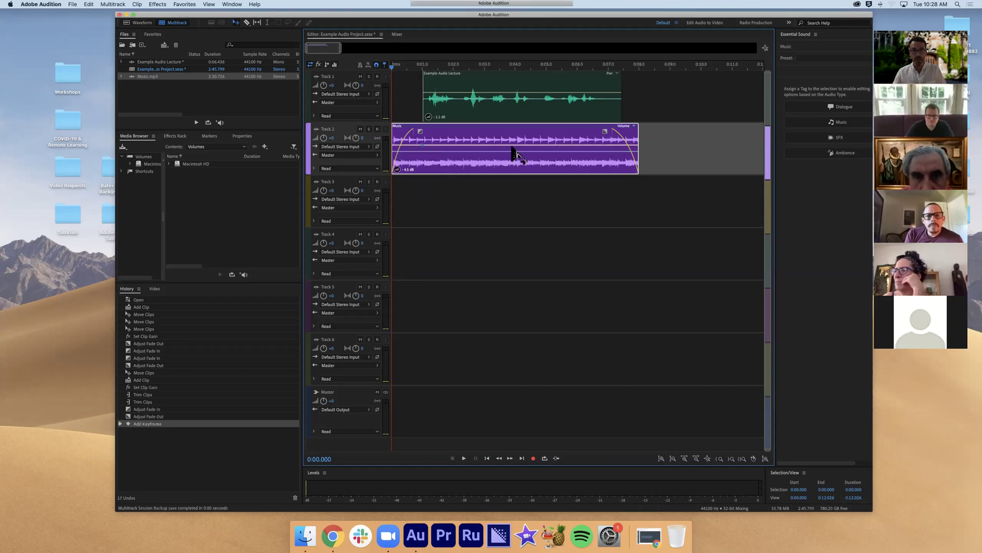
{"action": "left_click", "coordinate": [441, 146]}
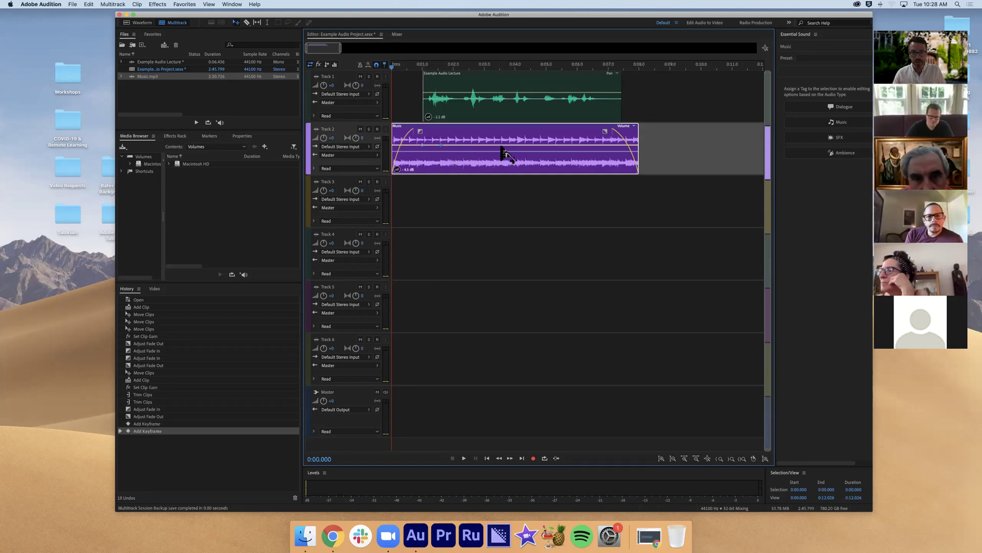
{"action": "left_click", "coordinate": [581, 145]}
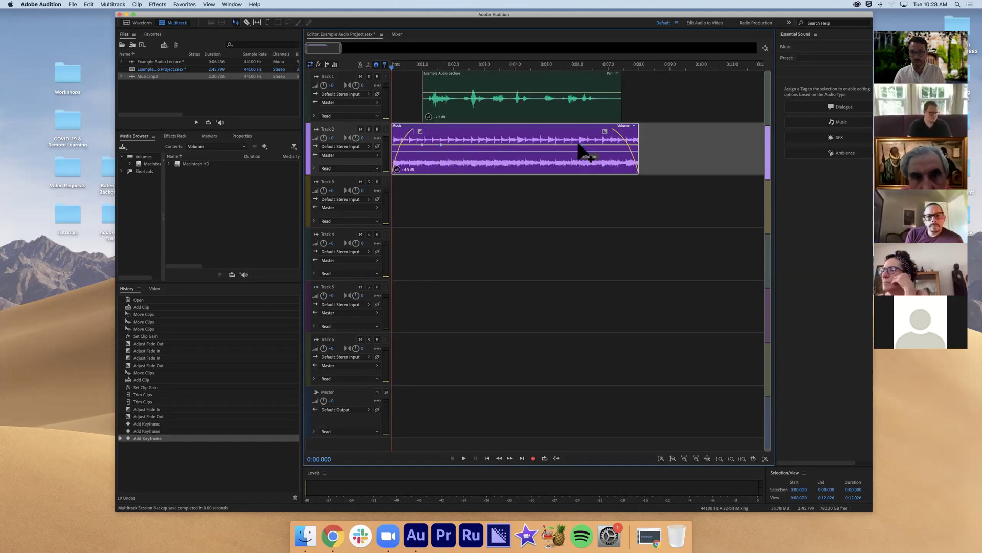
{"action": "left_click", "coordinate": [617, 146]}
{"action": "left_click_drag", "start_coordinate": [639, 151], "coordinate": [656, 154]}
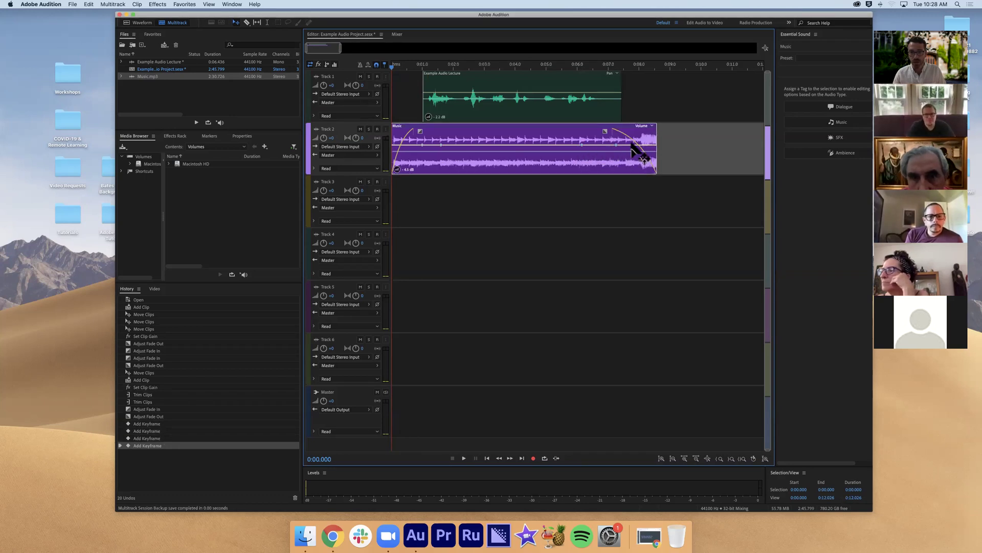
Step: Pull the two inner volume keyframes down, at about 1.5 and 6.7 seconds, to duck the music under the voice
{"action": "left_click_drag", "start_coordinate": [441, 147], "coordinate": [437, 164]}
{"action": "mouse_move", "coordinate": [582, 146]}
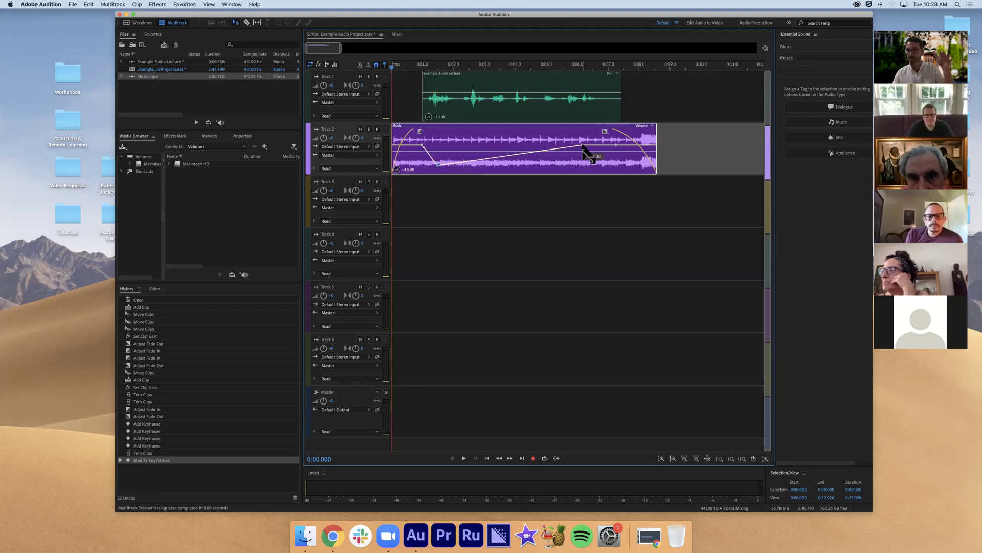
{"action": "left_click_drag", "start_coordinate": [582, 147], "coordinate": [599, 168]}
Step: Shorten the music clip's fade-in and fade-out to about 0.6 seconds each and play the session from the start
{"action": "left_click_drag", "start_coordinate": [608, 128], "coordinate": [636, 131]}
{"action": "left_click_drag", "start_coordinate": [419, 134], "coordinate": [411, 131]}
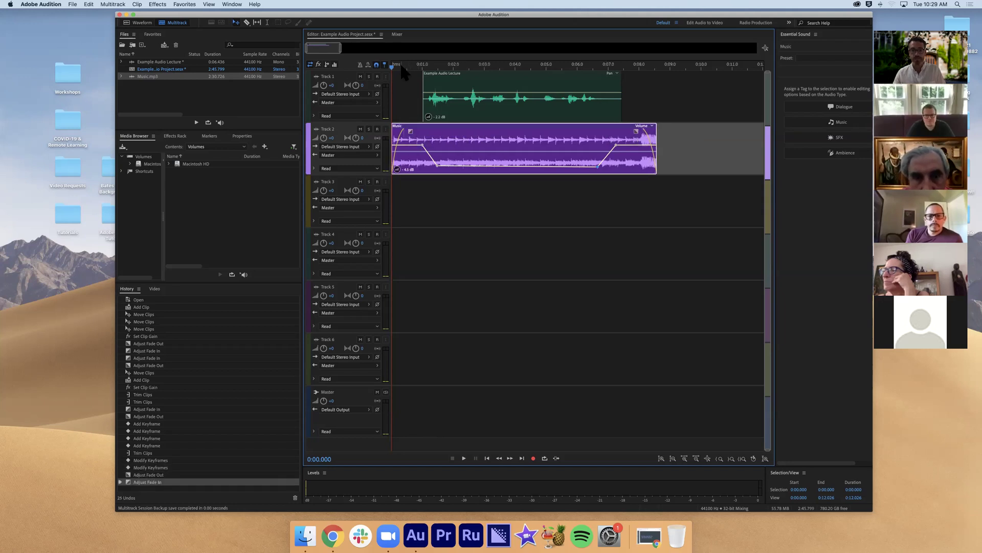
{"action": "key", "text": "space"}
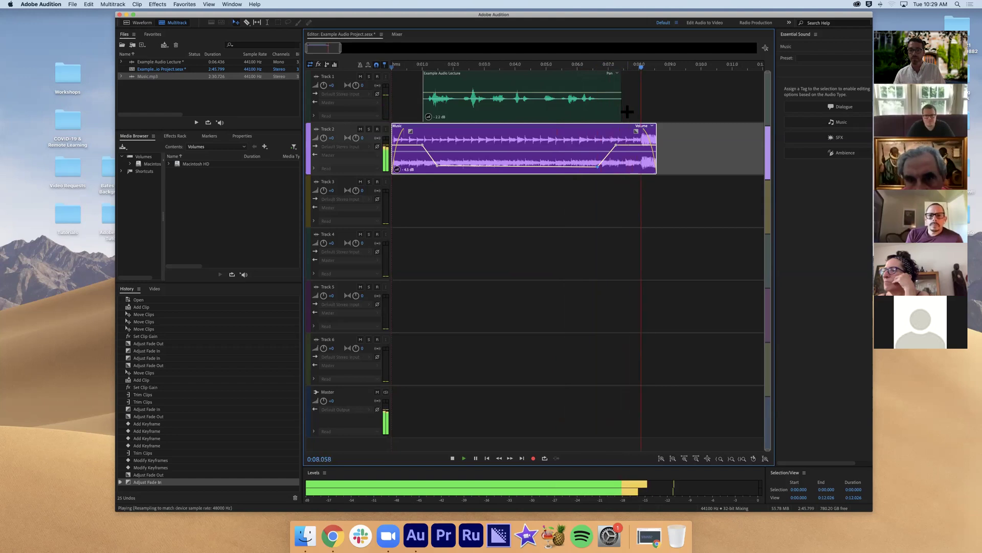
{"action": "key", "text": "space"}
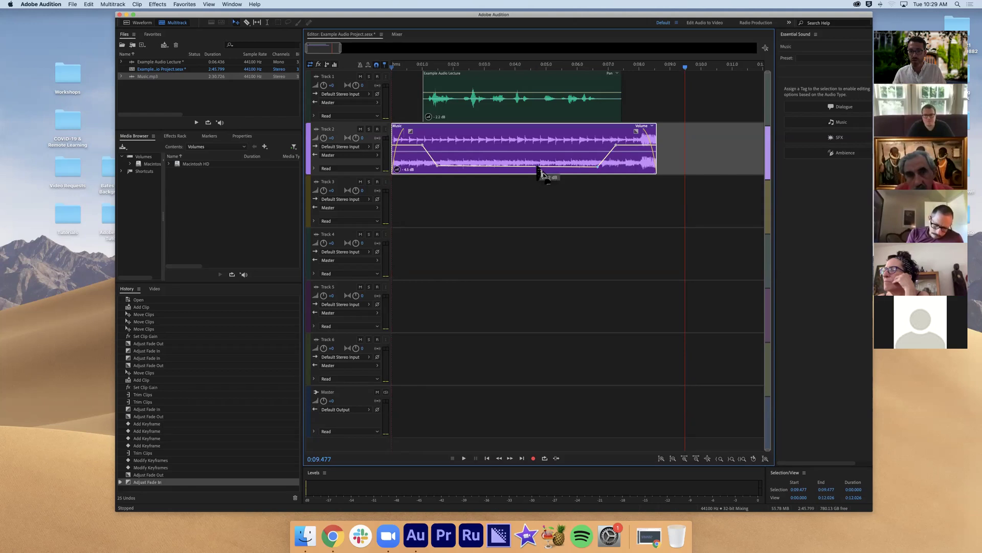
Step: Add an extra volume keyframe near the end of the music clip's lowered section and delete it again
{"action": "left_click_drag", "start_coordinate": [537, 167], "coordinate": [596, 160]}
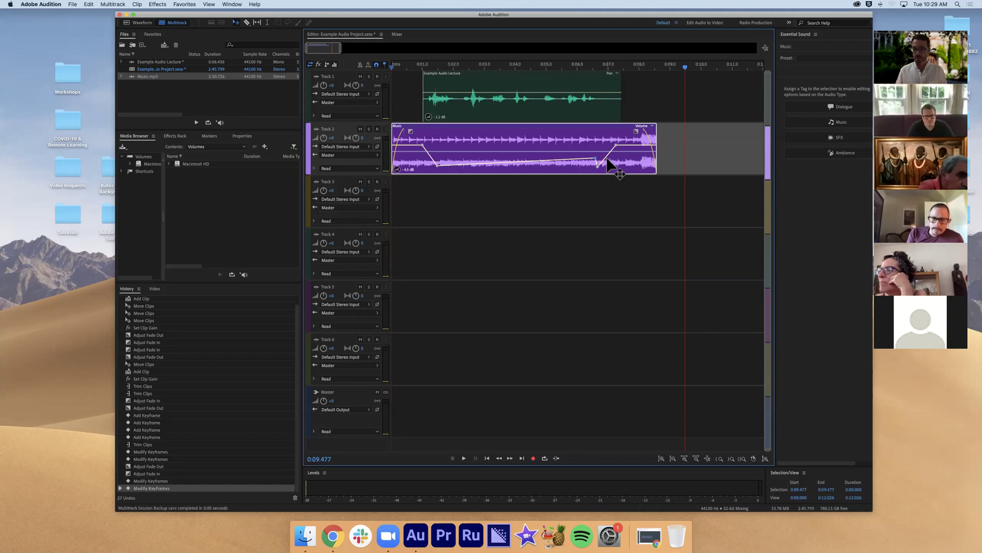
{"action": "key", "text": "Delete"}
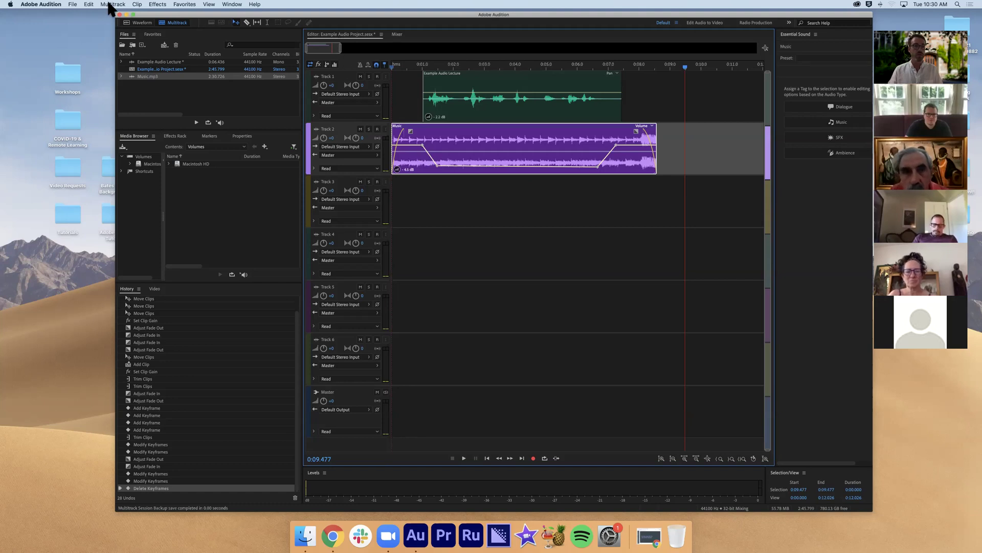
Step: Export the entire session as a multitrack mixdown to the Desktop in MP3 format, named Example Audio Project_mixdown.mp3
{"action": "left_click", "coordinate": [74, 5]}
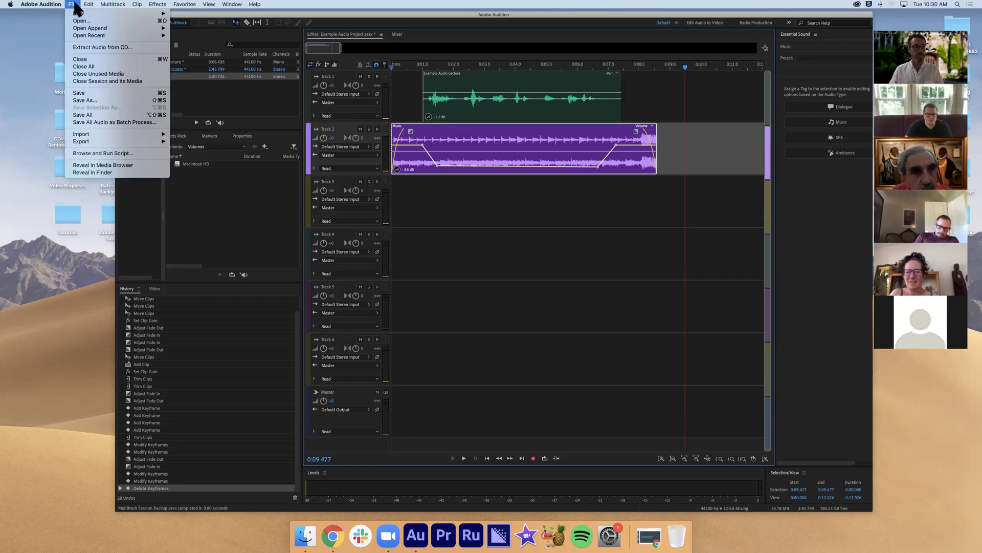
{"action": "mouse_move", "coordinate": [97, 141]}
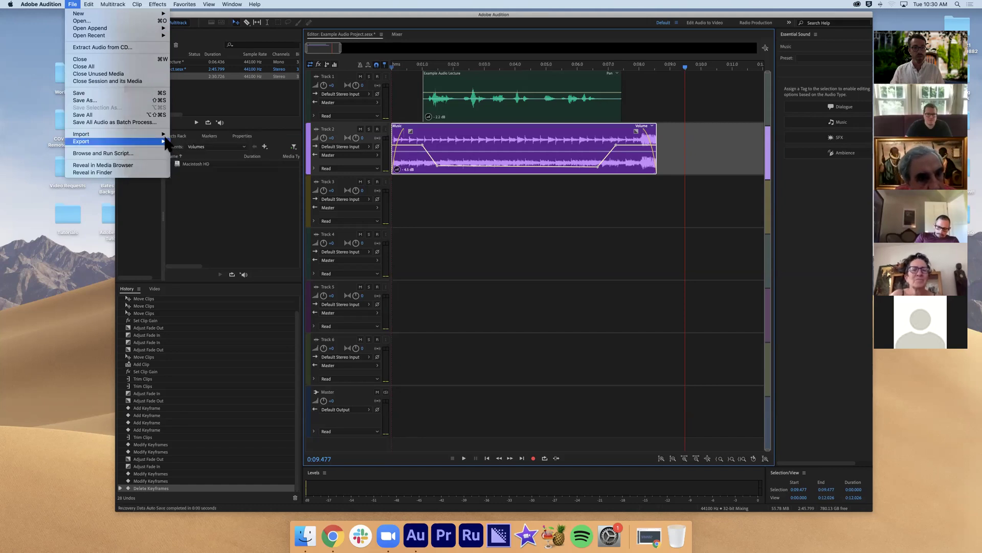
{"action": "mouse_move", "coordinate": [164, 144]}
{"action": "mouse_move", "coordinate": [197, 175]}
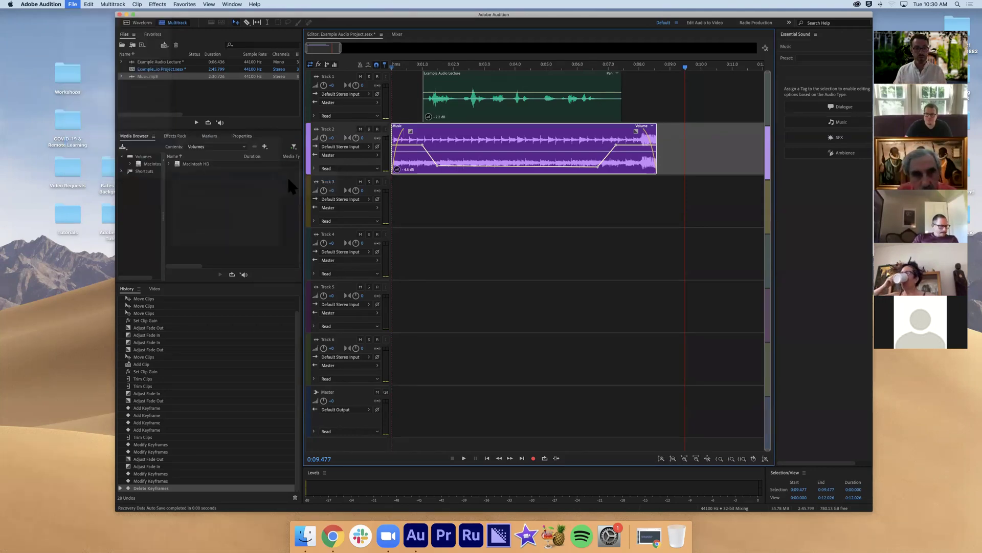
{"action": "left_click", "coordinate": [291, 184]}
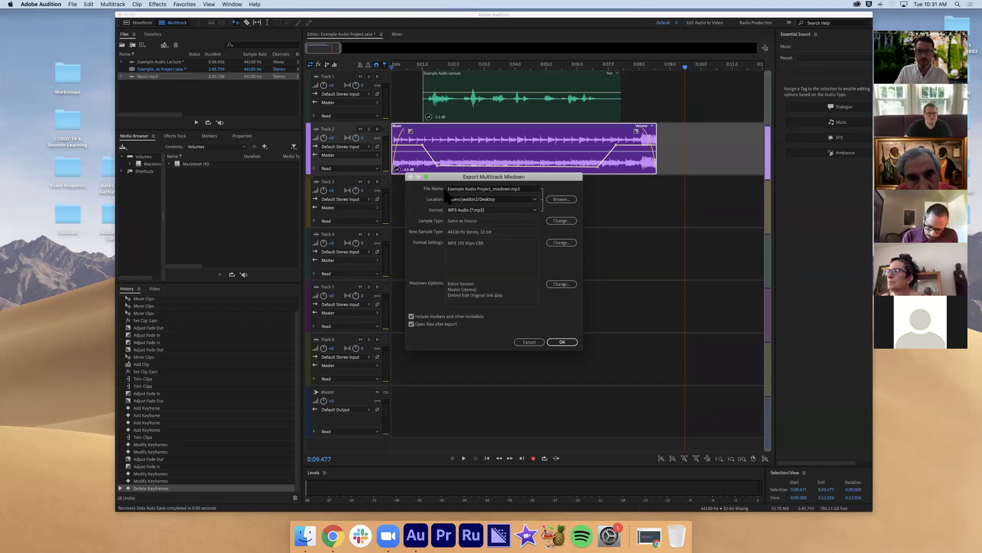
{"action": "left_click", "coordinate": [535, 211]}
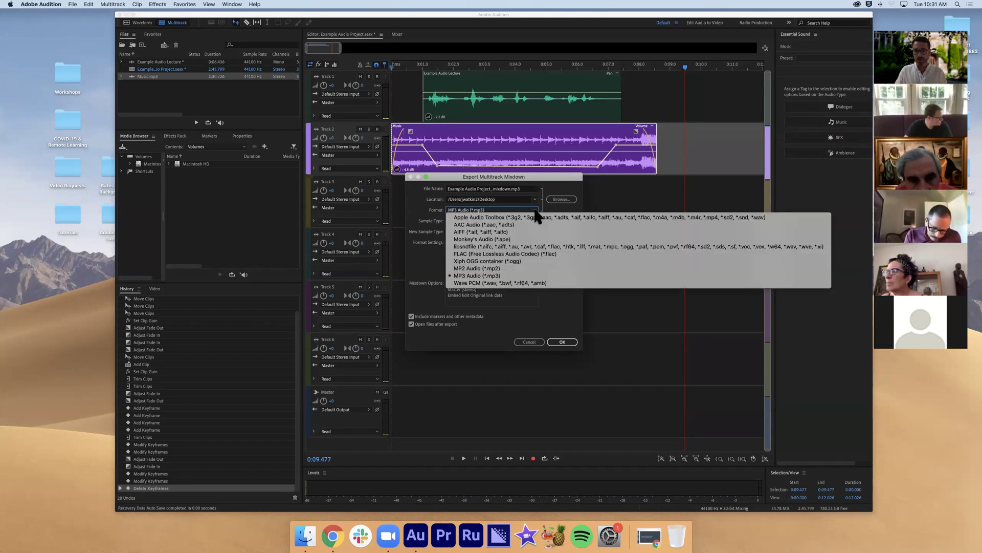
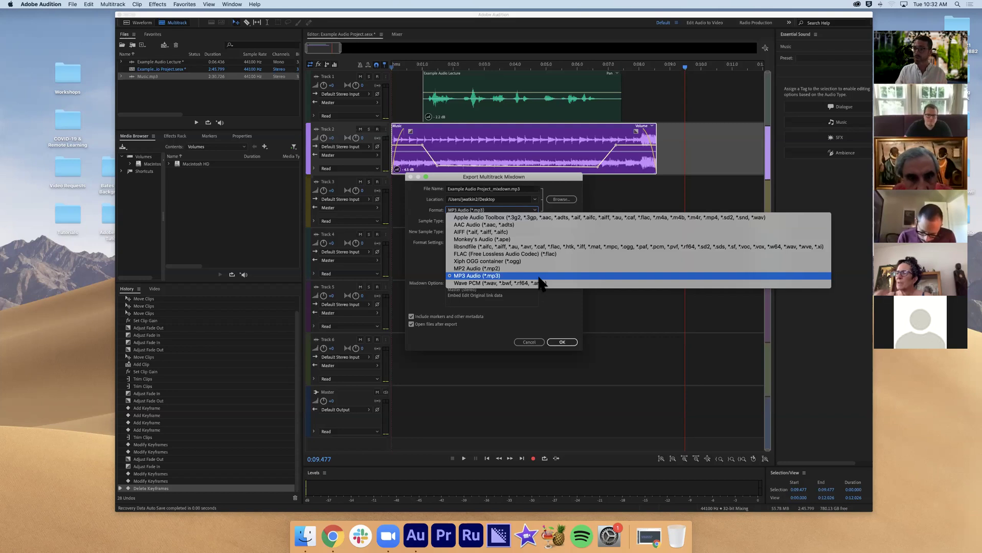
{"action": "left_click", "coordinate": [475, 277]}
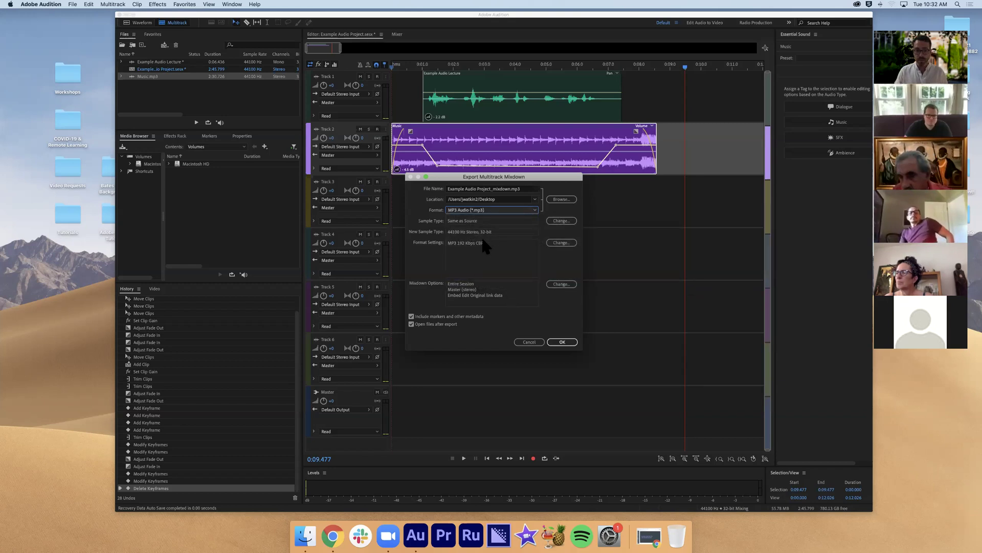
{"action": "left_click", "coordinate": [558, 342]}
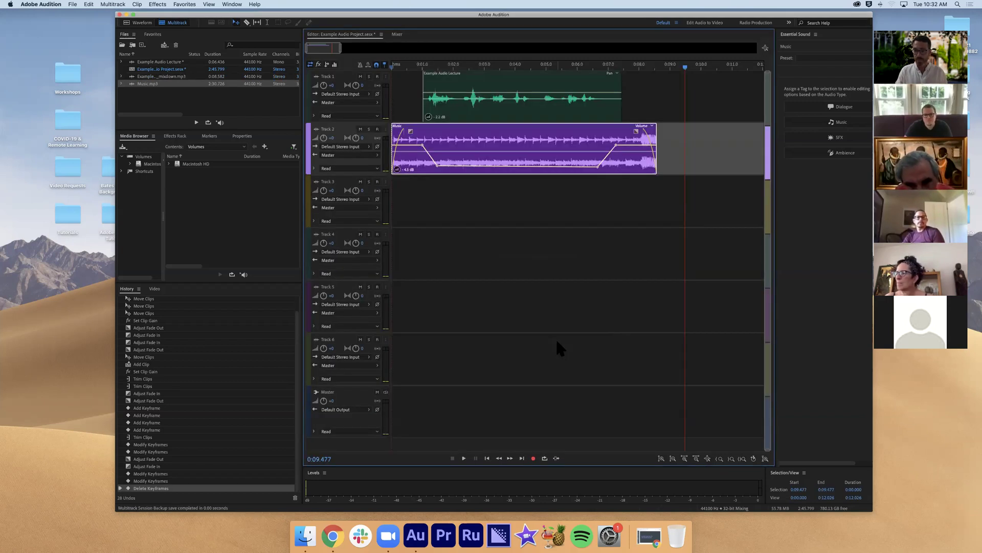
Step: Switch to the desktop, move the exported mixdown file beside Music.mp3 and play it in a preview
{"action": "left_click", "coordinate": [126, 14]}
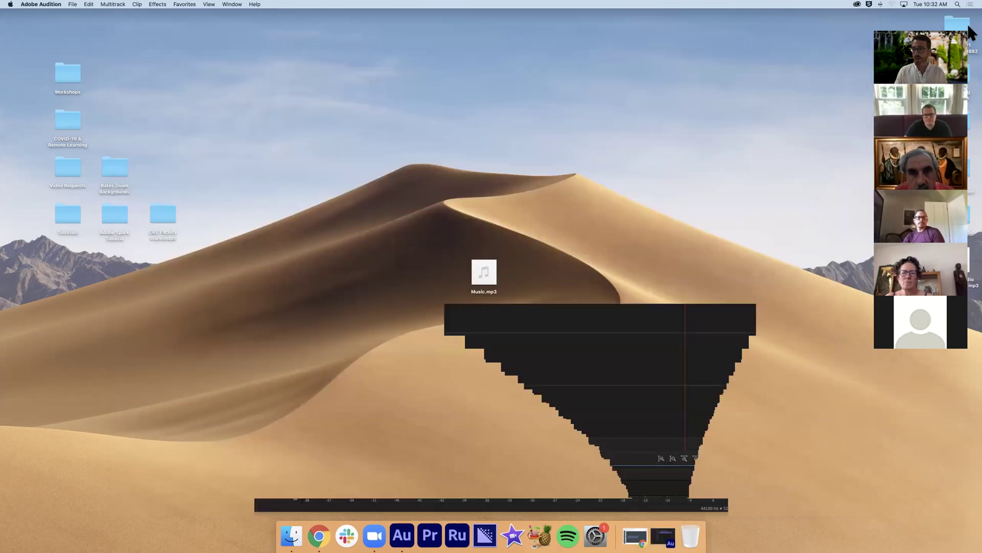
{"action": "left_click_drag", "start_coordinate": [957, 259], "coordinate": [566, 271]}
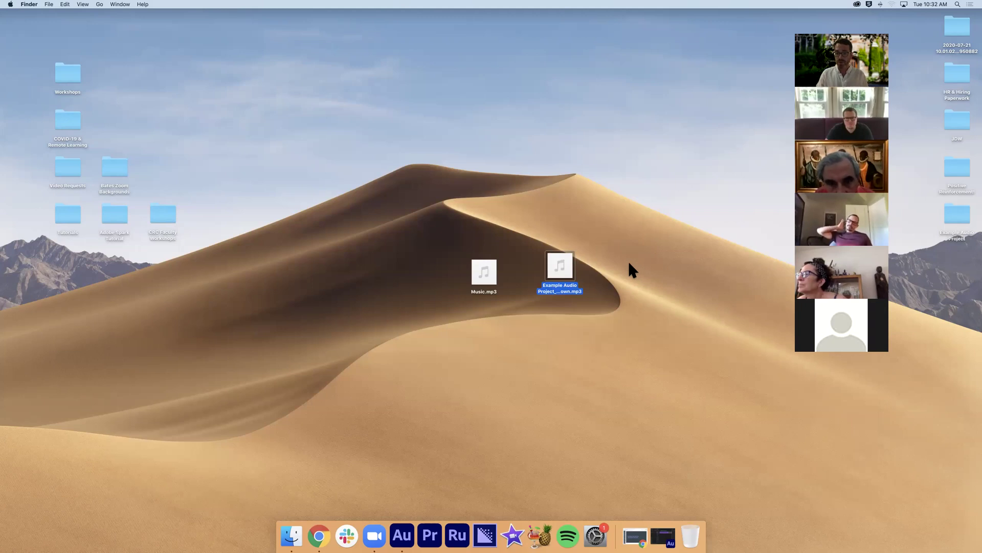
{"action": "key", "text": "space"}
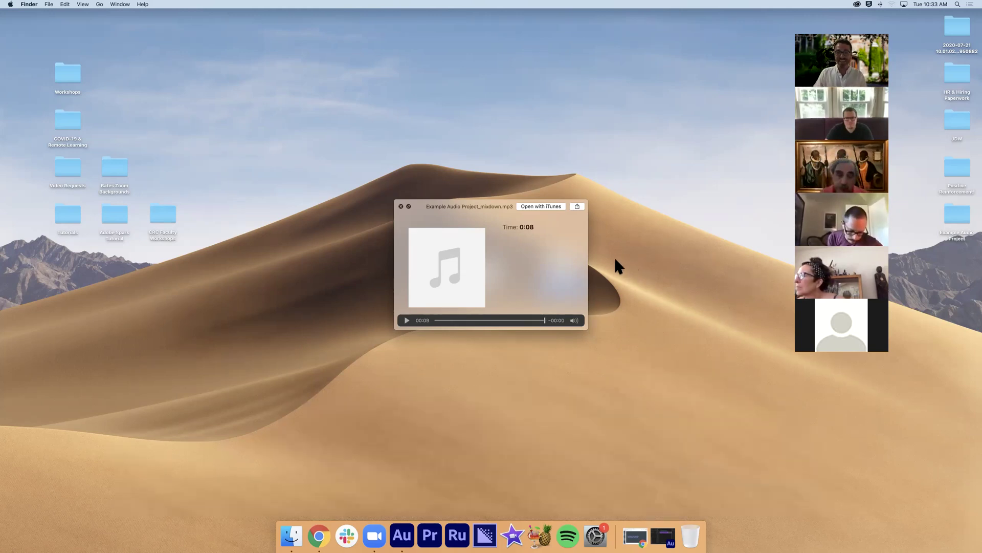
Step: Return to Audition, save the session with its media copied to the session folder, and save the voice recording as Example Audio Lecture.wav
{"action": "key", "text": "space"}
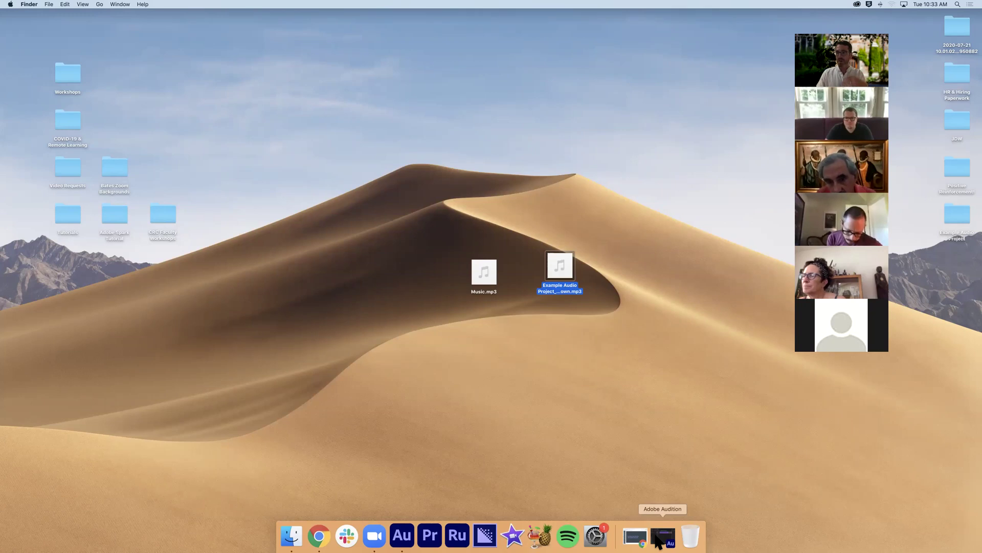
{"action": "left_click", "coordinate": [659, 541]}
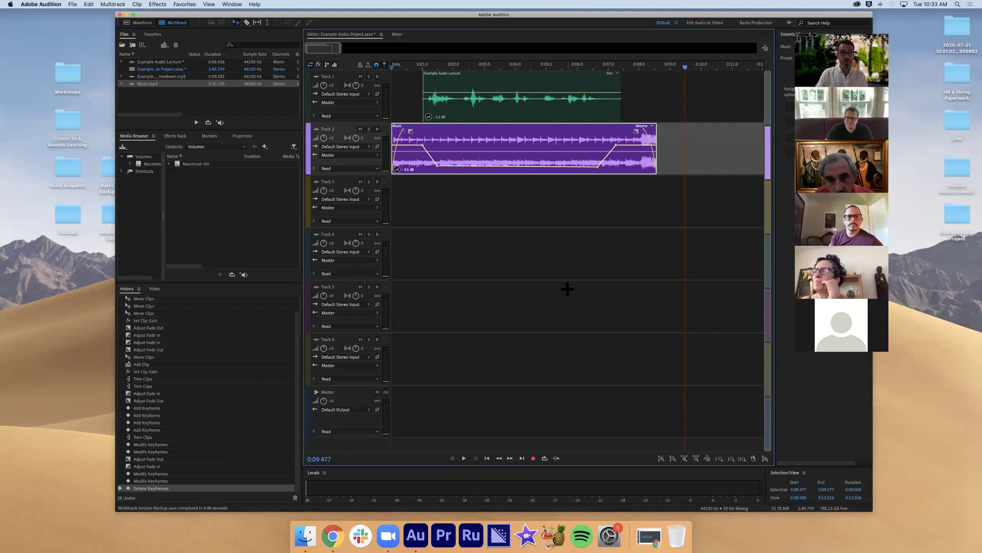
{"action": "left_click", "coordinate": [74, 5]}
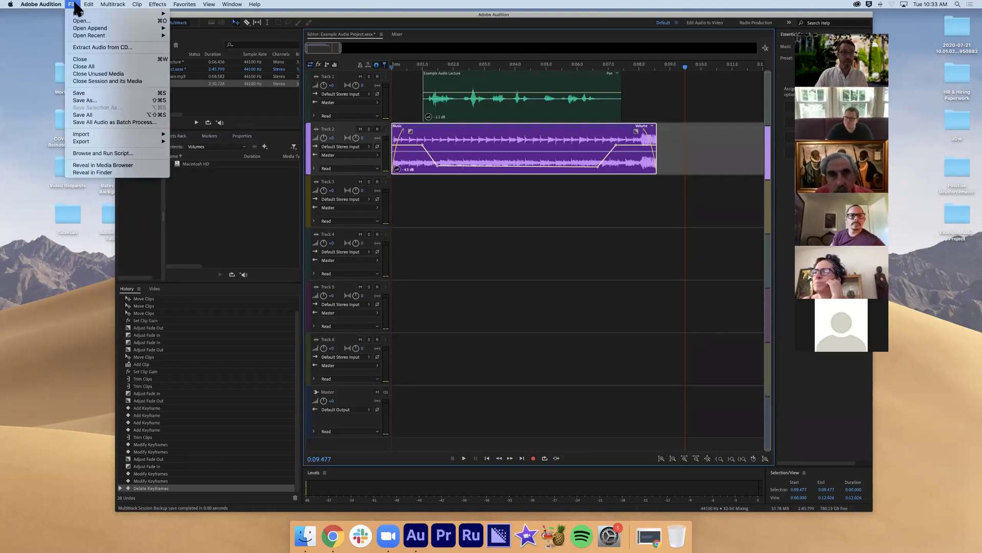
{"action": "left_click", "coordinate": [85, 94]}
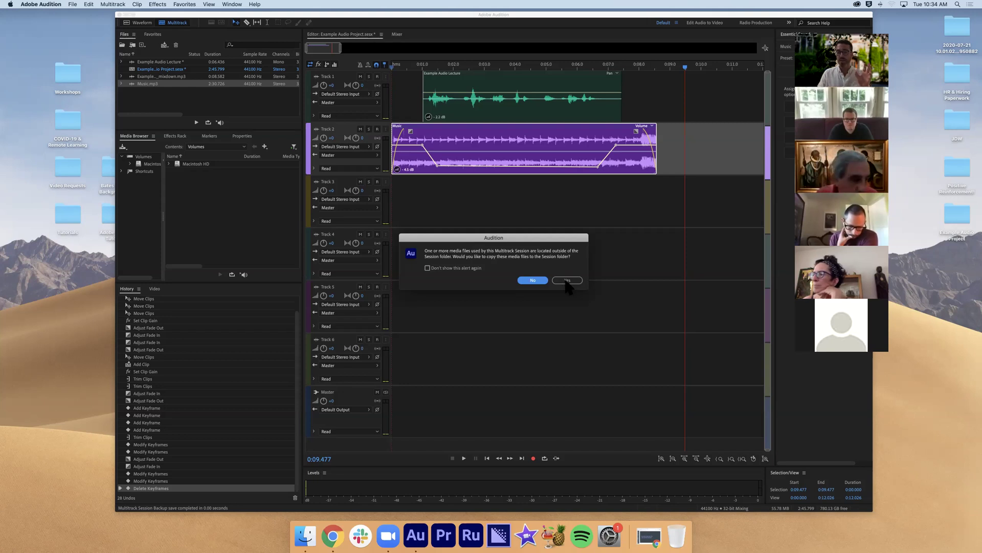
{"action": "left_click", "coordinate": [566, 281]}
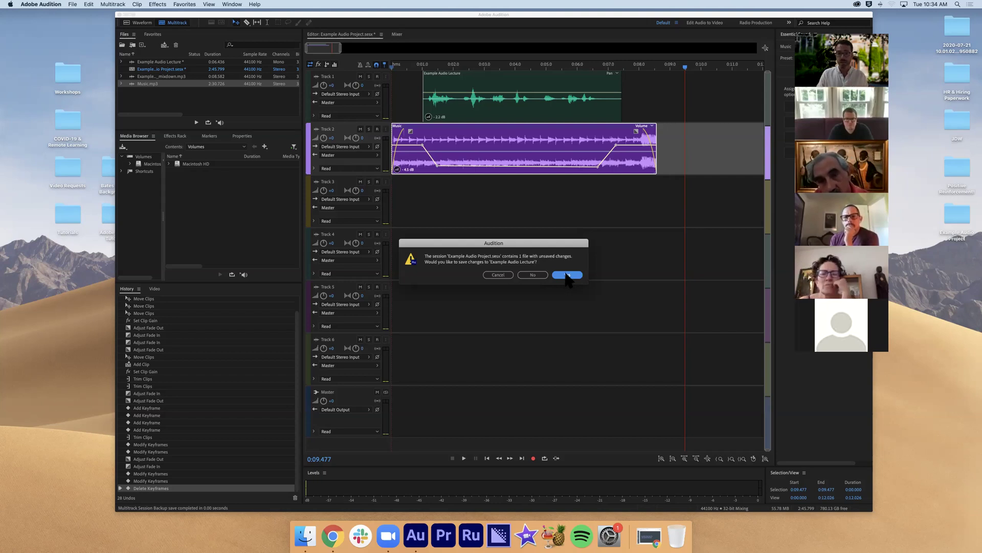
{"action": "left_click", "coordinate": [566, 276]}
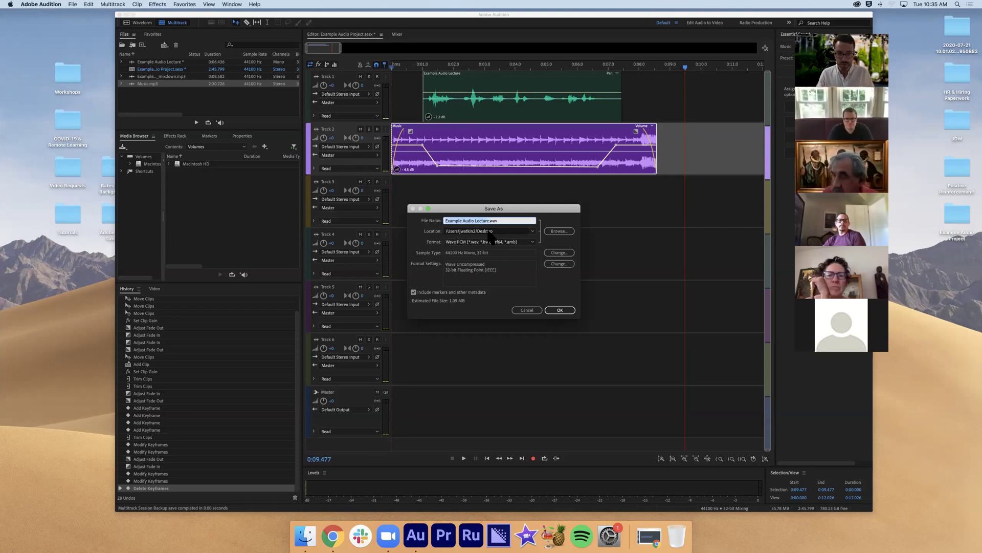
{"action": "left_click", "coordinate": [568, 313]}
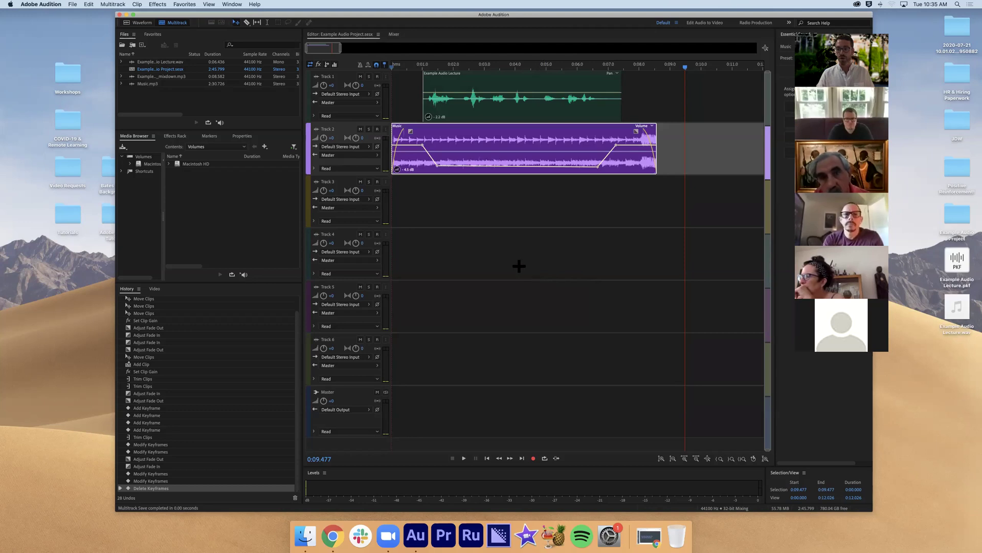
Step: Close Audition, move the Example Audio Project folder below the audio files on the desktop, and reopen Example Audio Project.sesx from it
{"action": "left_click", "coordinate": [120, 15]}
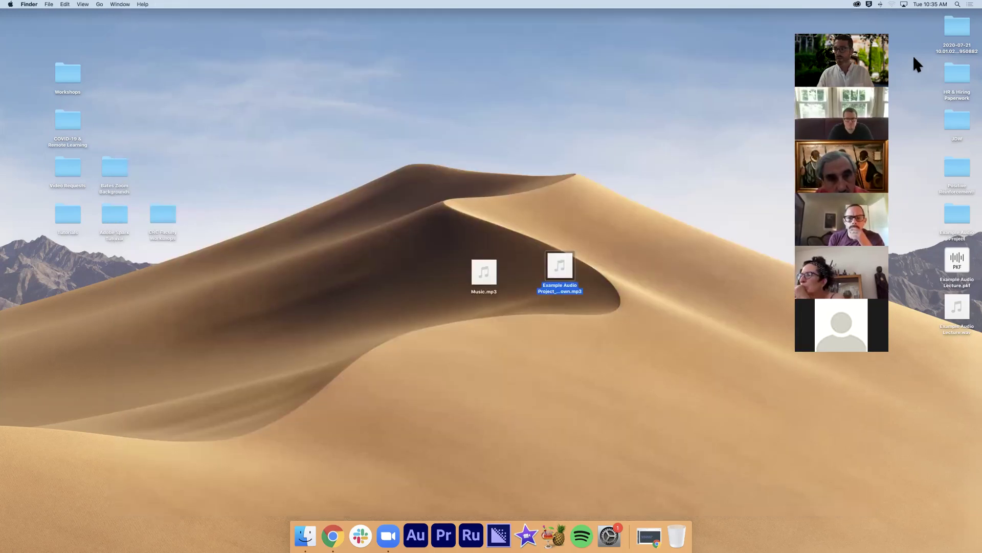
{"action": "left_click_drag", "start_coordinate": [955, 213], "coordinate": [504, 346]}
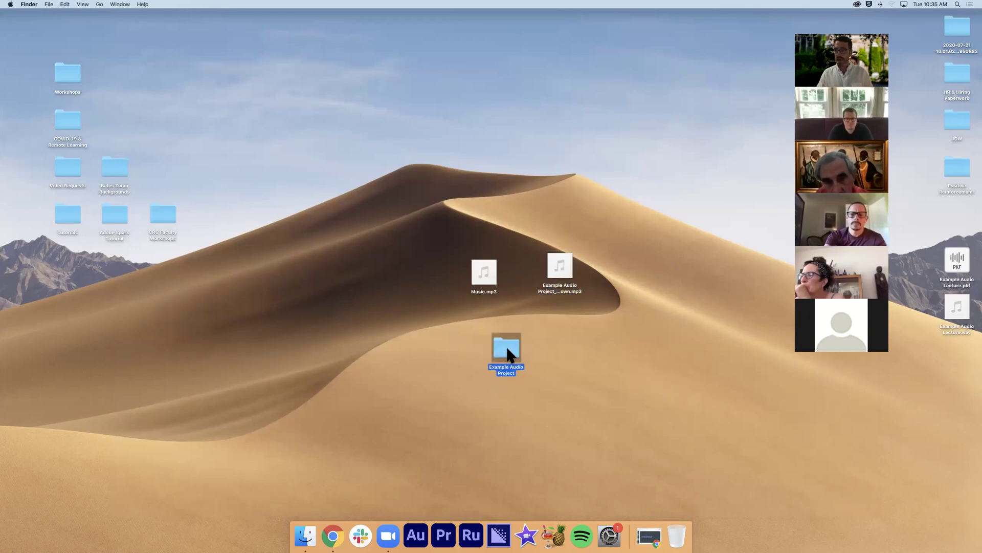
{"action": "double_click", "coordinate": [506, 344]}
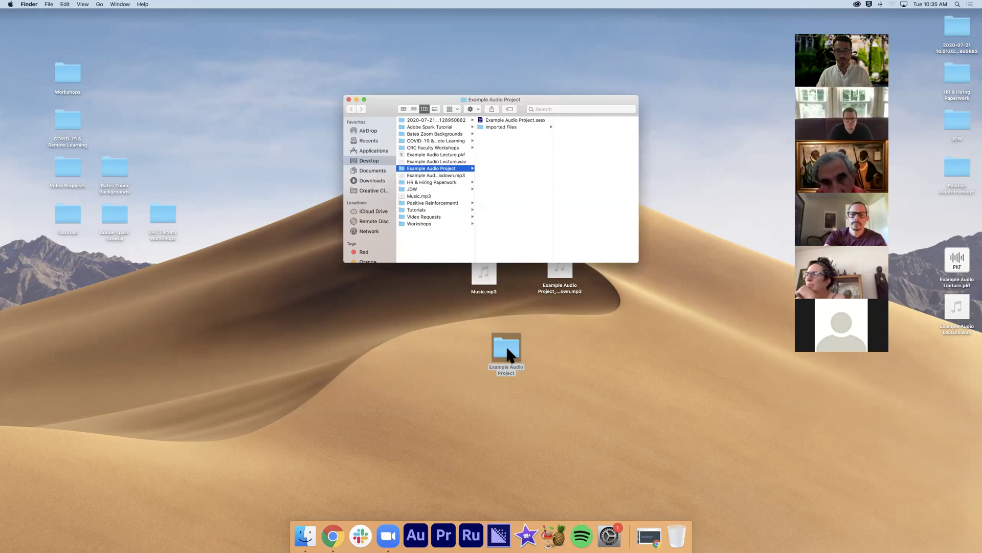
{"action": "left_click", "coordinate": [498, 120]}
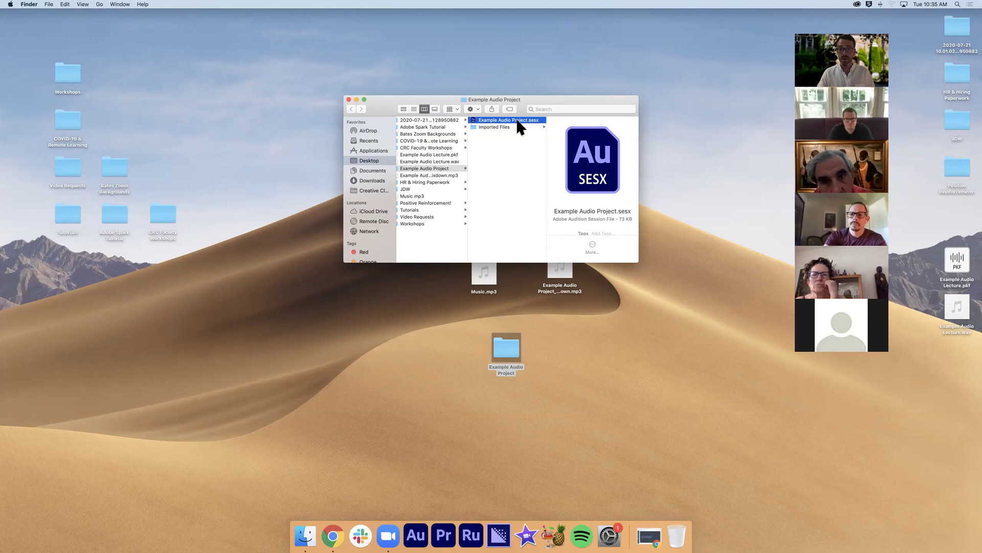
{"action": "double_click", "coordinate": [517, 121]}
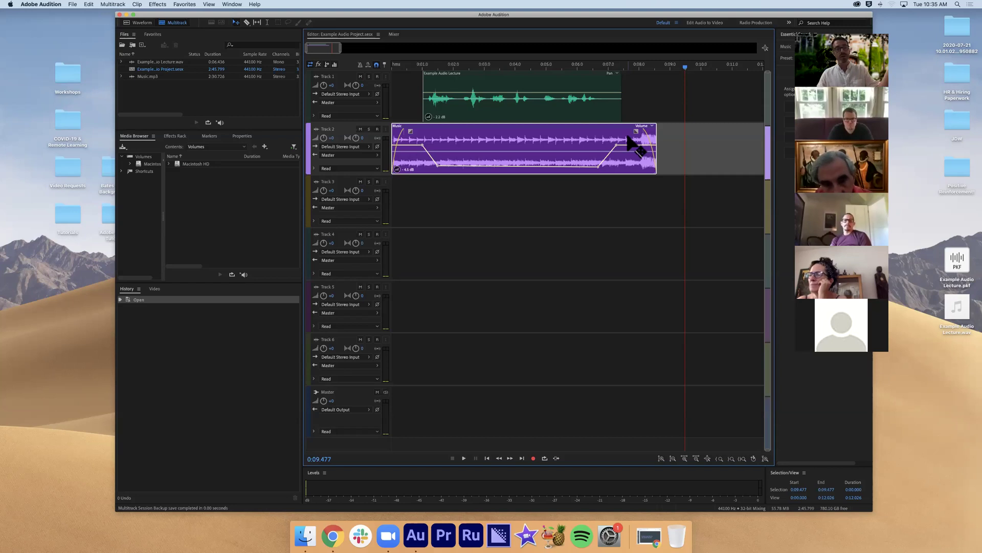
Step: Examine the export options available for the multitrack session, including Multitrack Mixdown, without exporting anything
{"action": "left_click", "coordinate": [74, 5]}
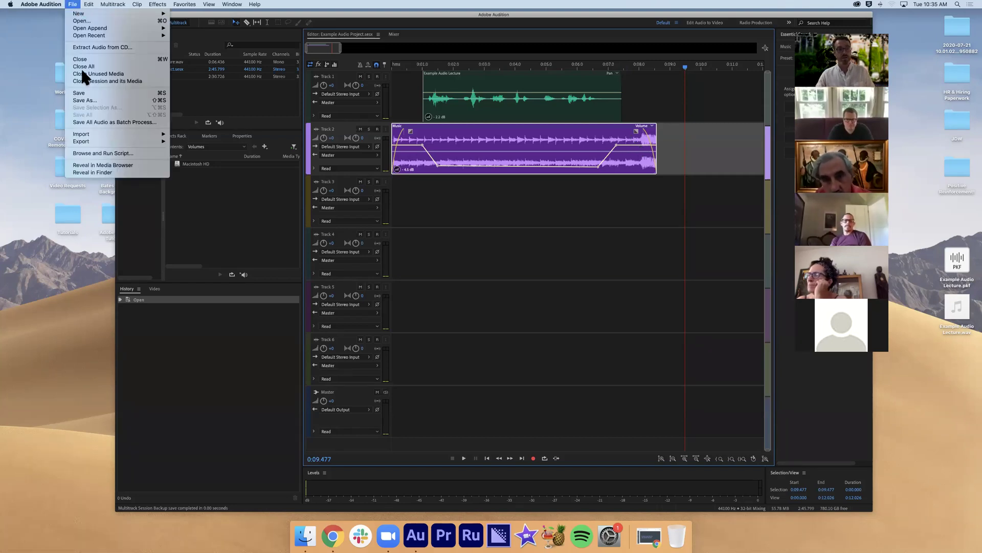
{"action": "mouse_move", "coordinate": [87, 141]}
{"action": "mouse_move", "coordinate": [198, 176]}
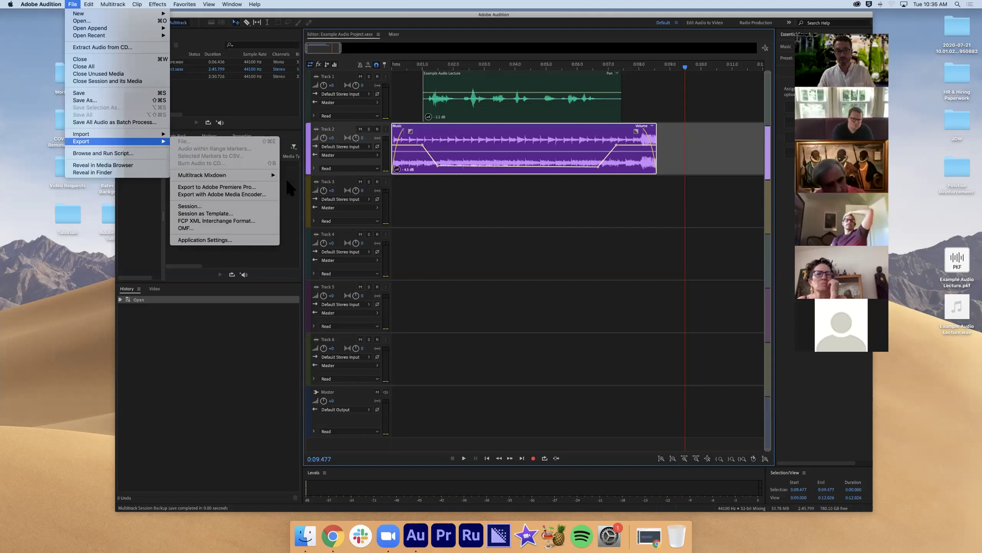
{"action": "left_click", "coordinate": [332, 9]}
{"action": "left_click", "coordinate": [113, 5]}
{"action": "mouse_move", "coordinate": [256, 4]}
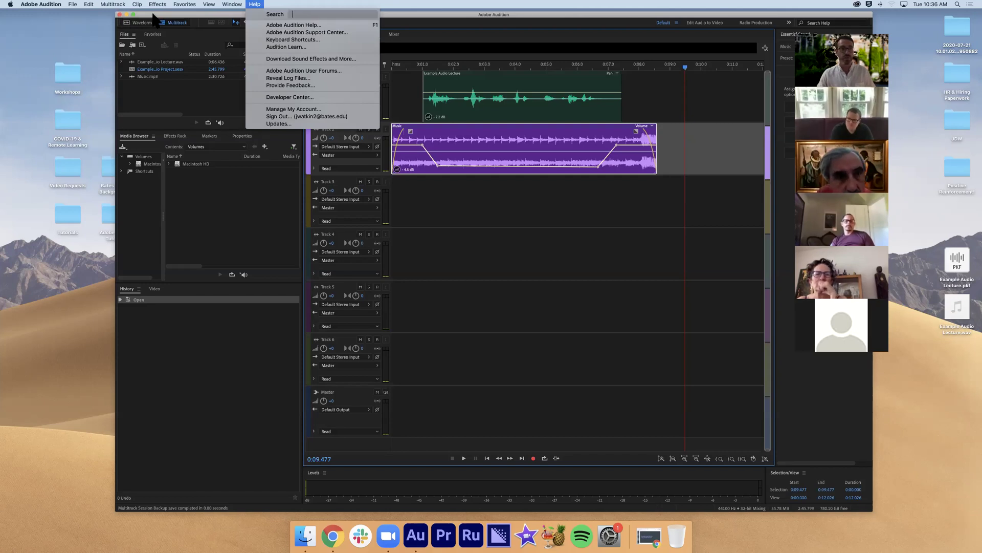
Step: Close Audition and the Example Audio Project folder window
{"action": "left_click", "coordinate": [122, 18]}
{"action": "left_click", "coordinate": [119, 15]}
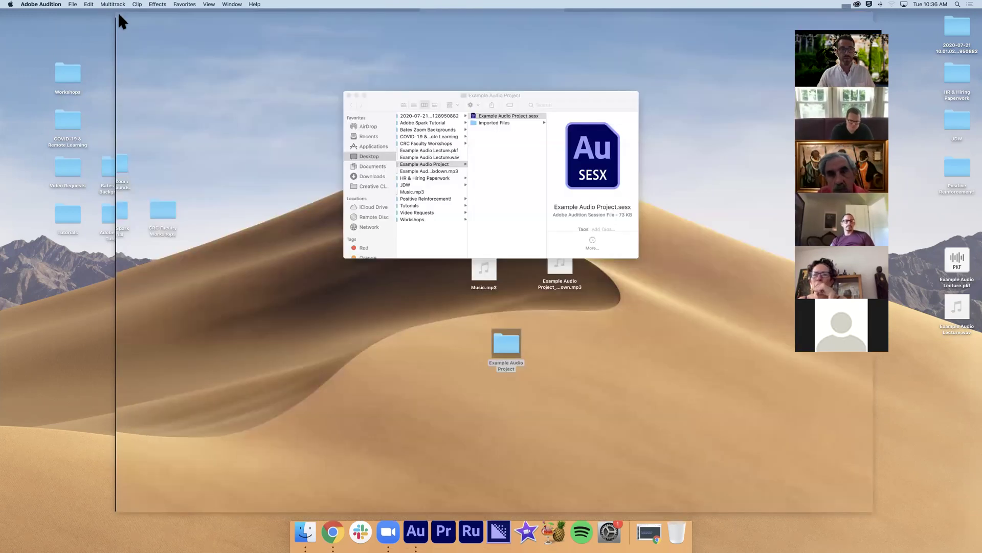
{"action": "left_click", "coordinate": [348, 99]}
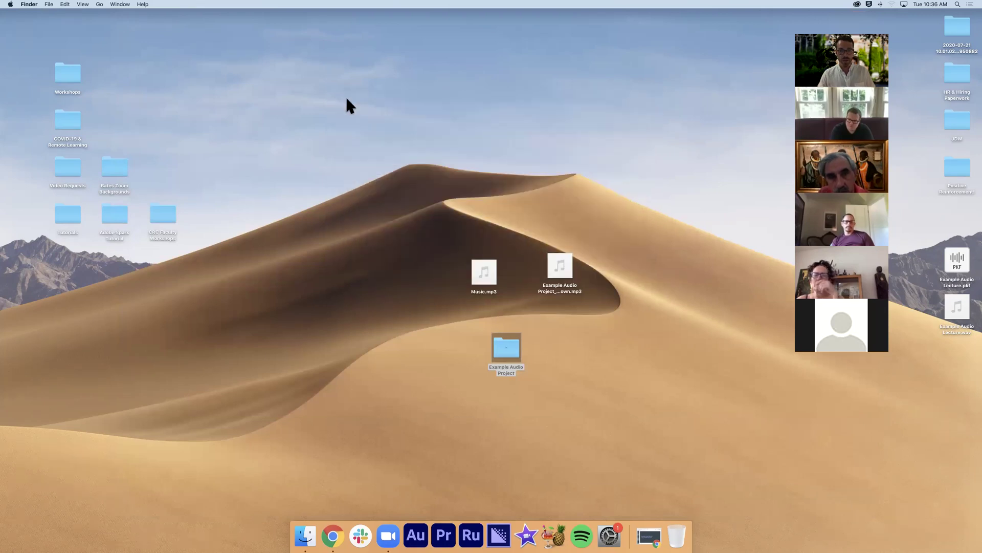
Step: Switch to the Audio Projects with Adobe Audition slides in Chrome, start presenting and advance to the slide on mixing adjustments and effects
{"action": "left_click", "coordinate": [646, 537]}
{"action": "left_click", "coordinate": [770, 68]}
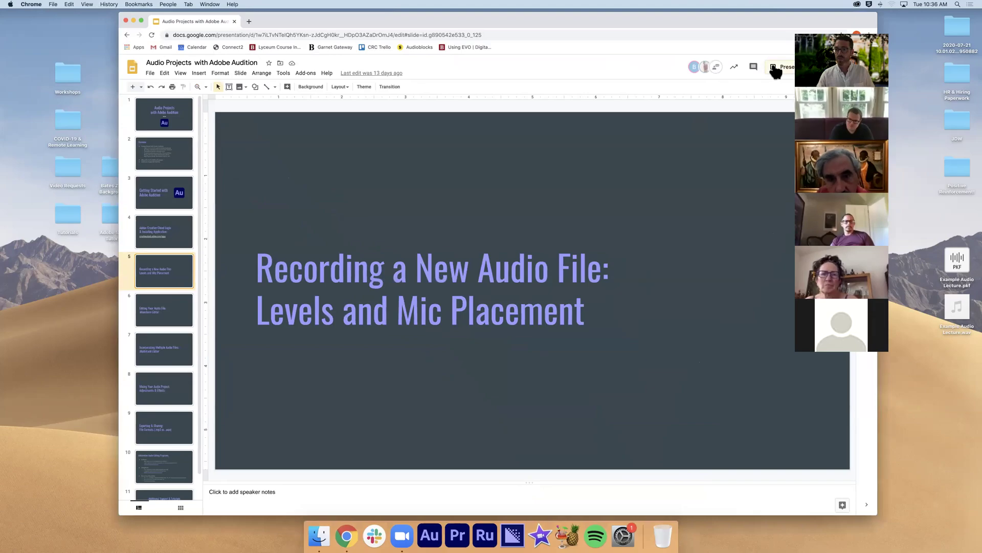
{"action": "key", "text": "Right"}
{"action": "key", "text": "Left"}
{"action": "key", "text": "Right"}
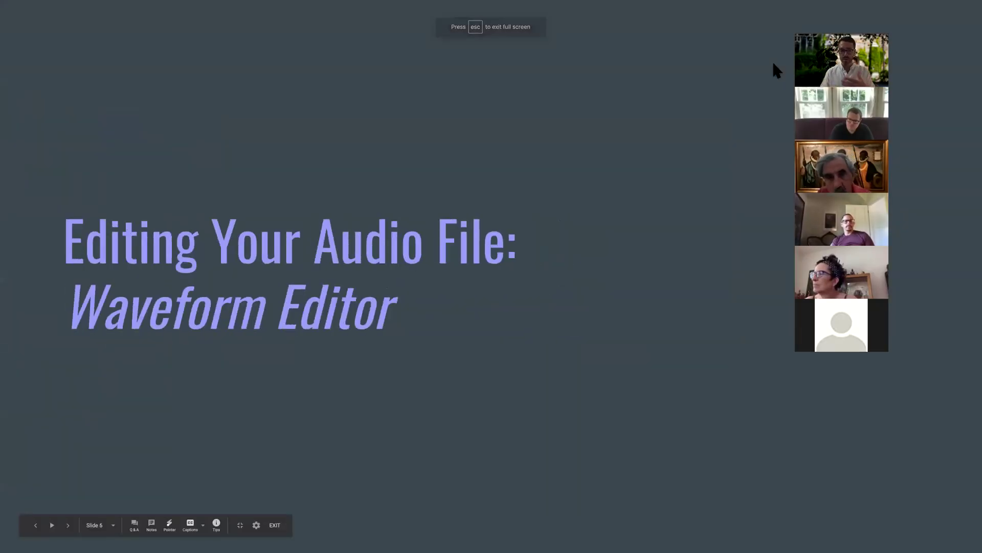
{"action": "key", "text": "Right"}
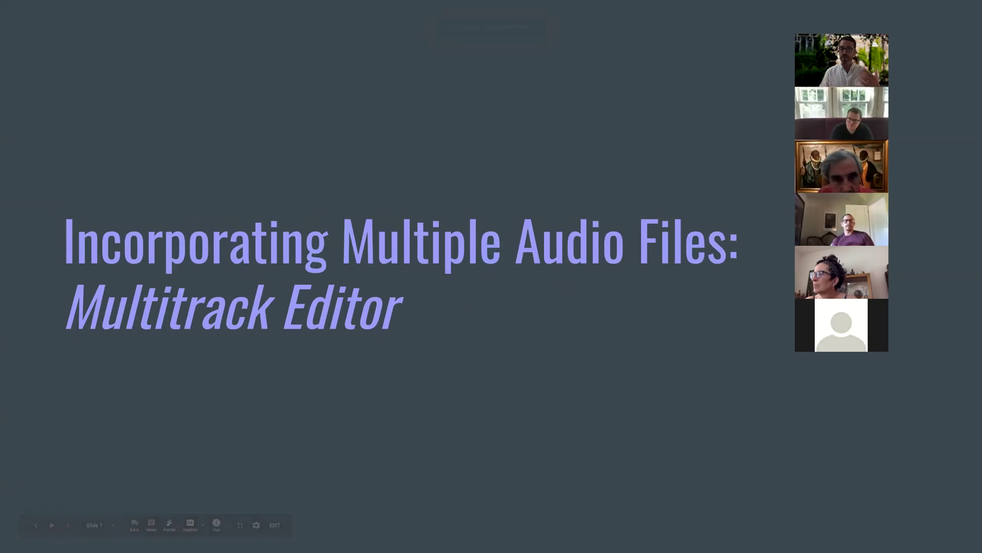
{"action": "key", "text": "Right"}
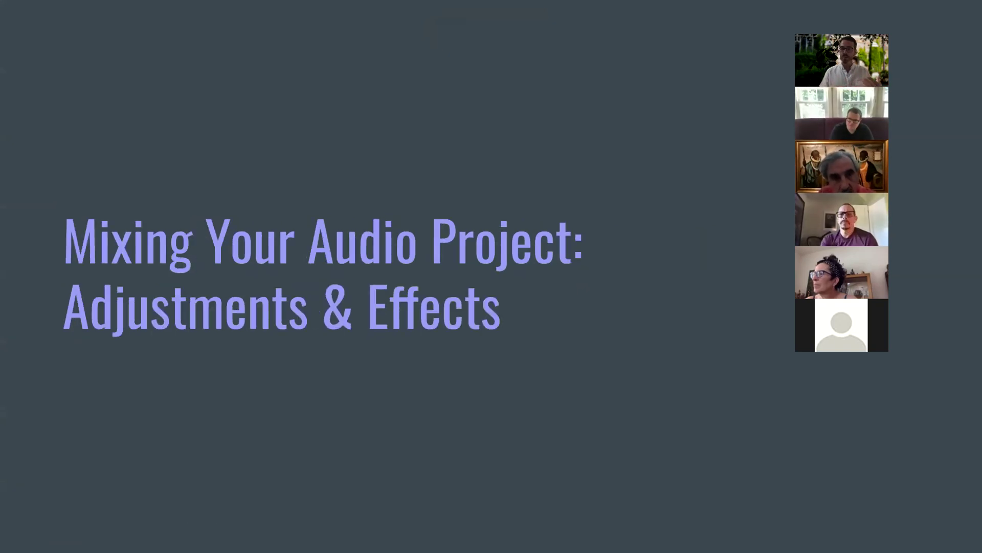